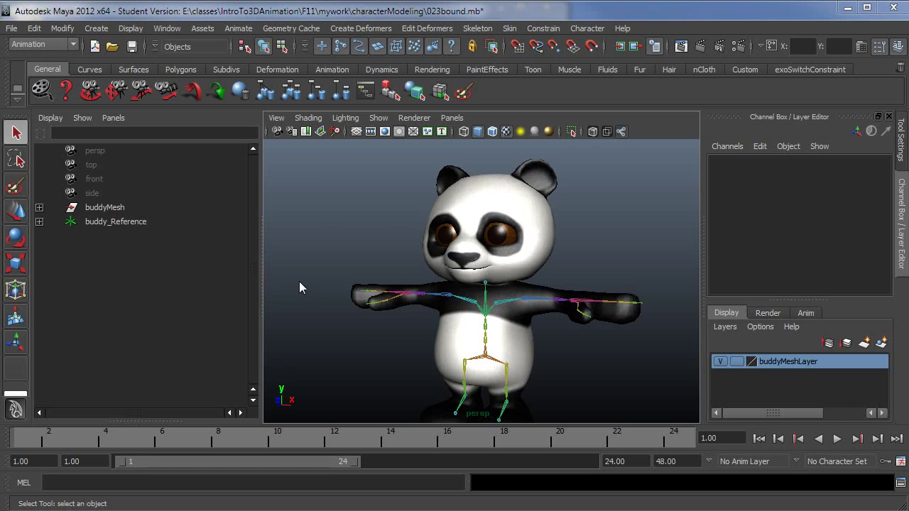
- Tilt the head joint to test the current deformation, then undo the rotation
right_click_drag(313, 284, 454, 298, "alt")
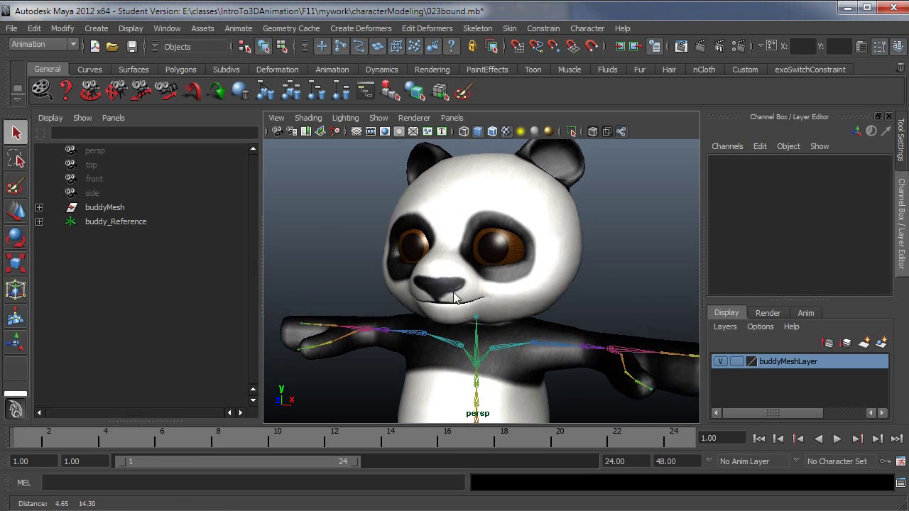
middle_click_drag(455, 298, 478, 342, "alt")
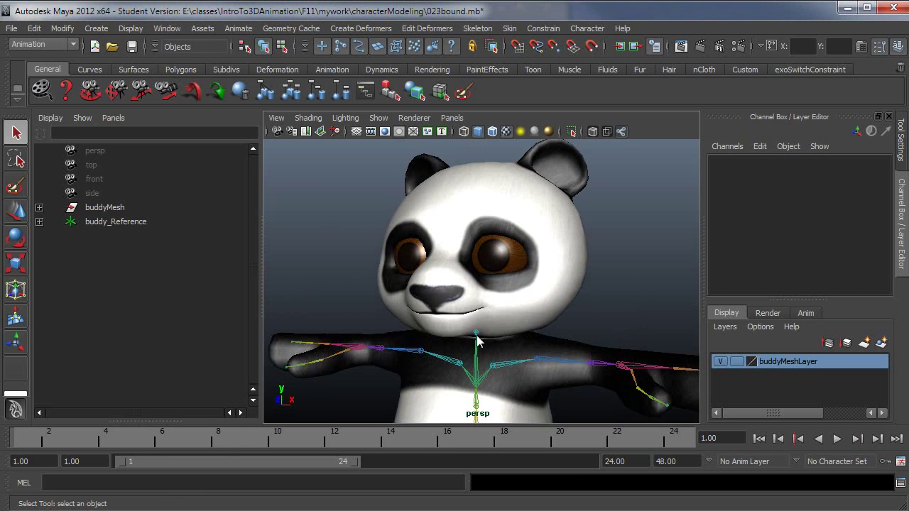
left_click(478, 342)
key("e")
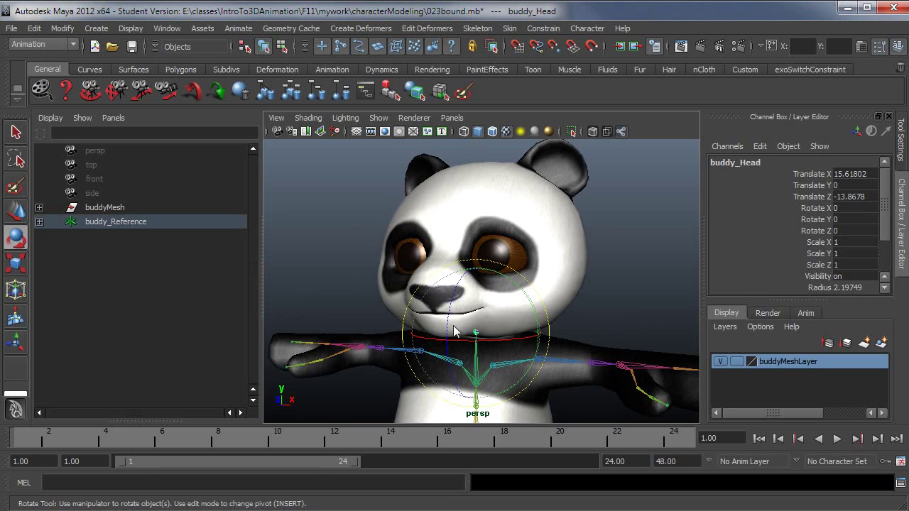
mouse_move(447, 338)
left_mouse_down()
mouse_move(462, 304)
mouse_move(455, 359)
mouse_move(465, 319)
mouse_move(463, 345)
left_mouse_up()
key("ctrl+z")
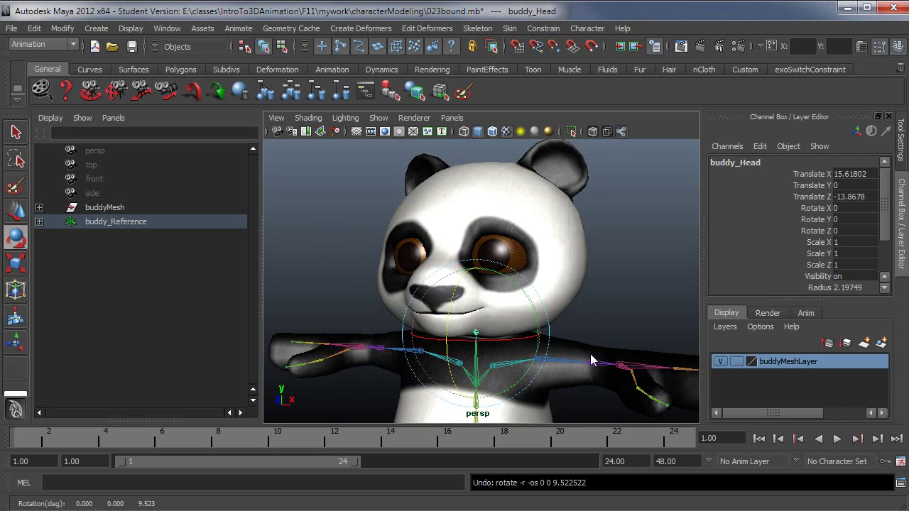
- Swing the left shoulder joint forward to test arm skinning, undo it, and deselect
key("[")
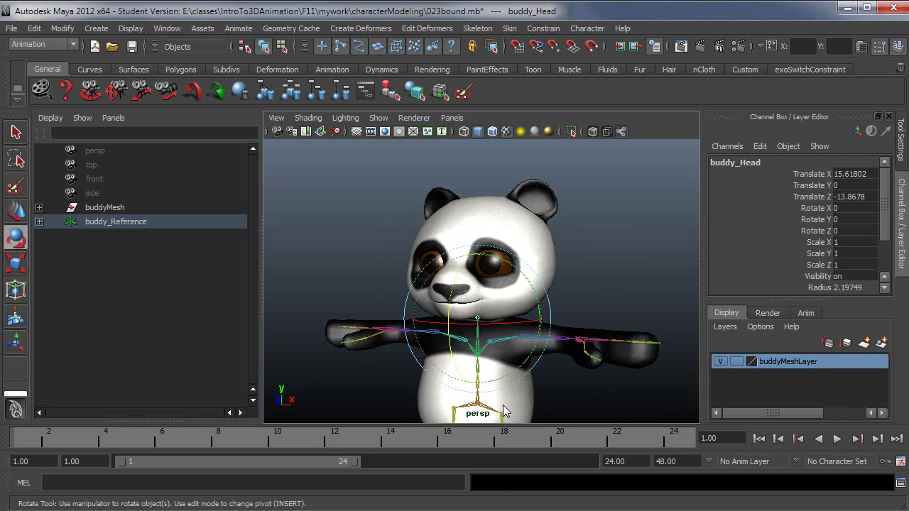
left_click(543, 327)
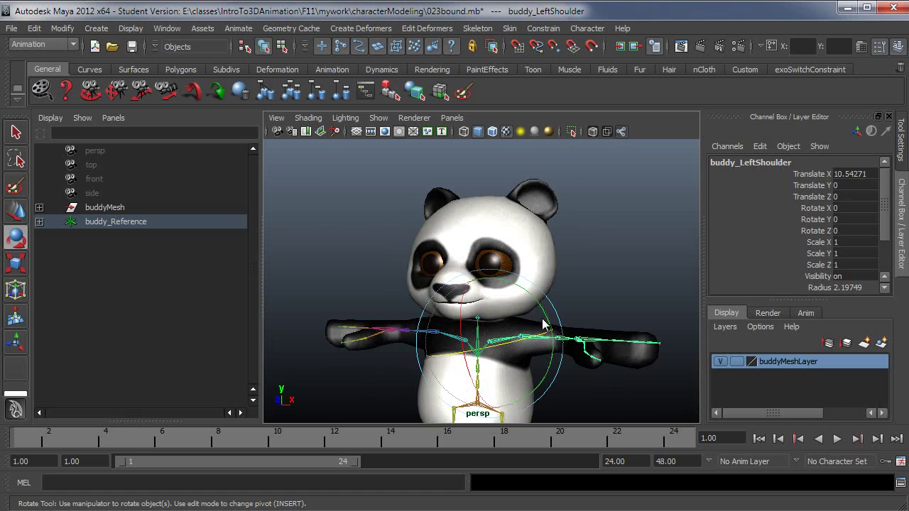
left_click_drag(544, 326, 547, 343)
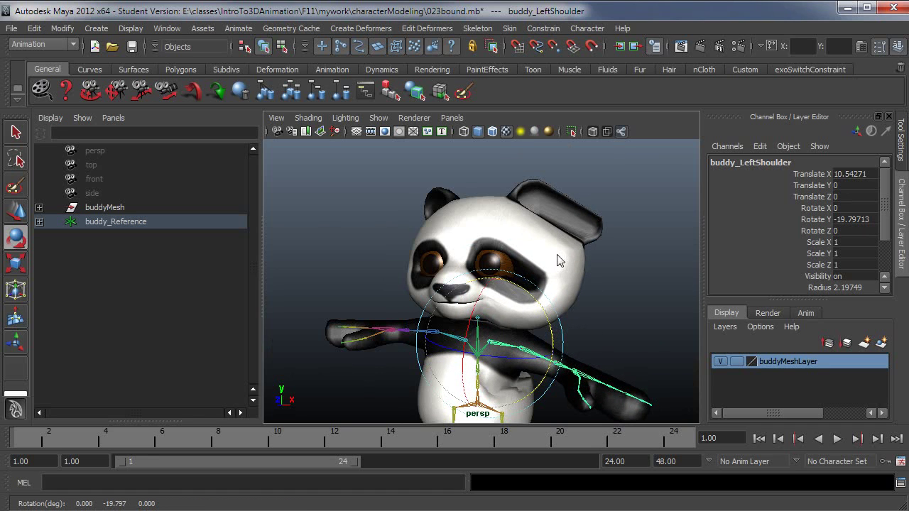
key("ctrl+z")
left_click(586, 293)
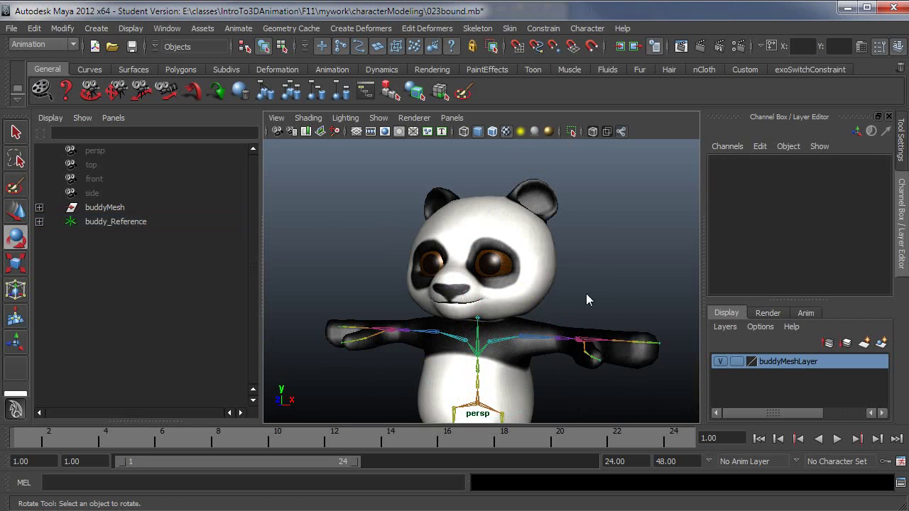
- Select the panda mesh in vertex mode and marquee-select the head vertices
left_click(505, 298)
right_click_drag(505, 299, 504, 317, "alt")
right_click_drag(481, 260, 420, 264)
scroll(513, 250, "down", 5)
left_click_drag(403, 168, 587, 296)
key("e")
right_click_drag(510, 304, 497, 313, "alt")
left_click_drag(497, 313, 527, 313, "alt")
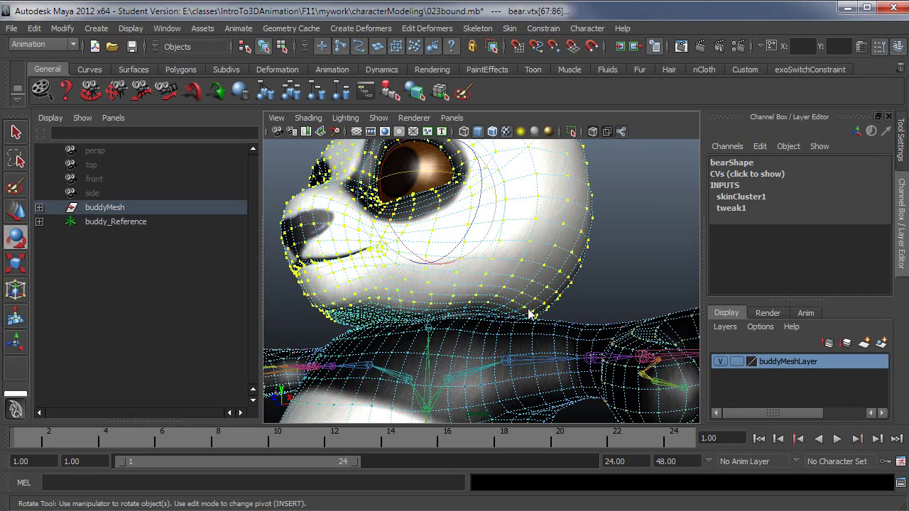
- Grow the vertex selection down the neck and add the remaining neck vertices under the chin
key("shift+period")
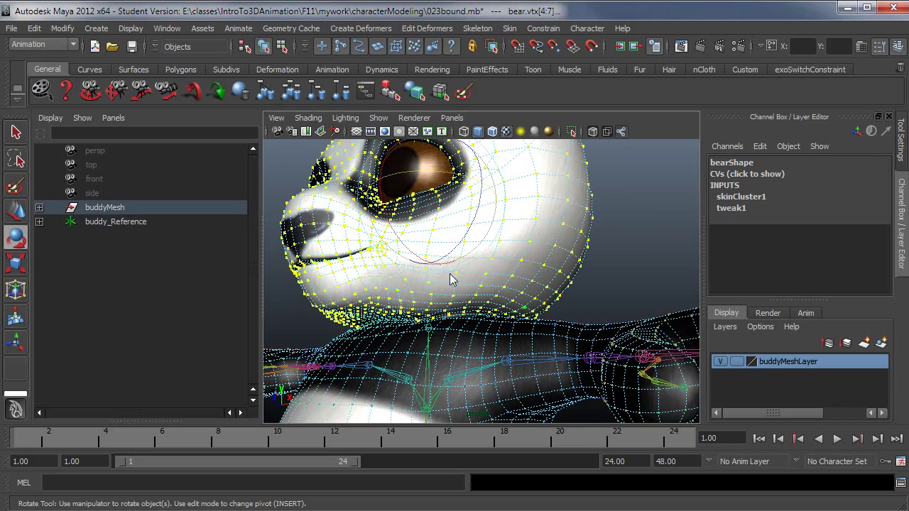
left_click_drag(478, 348, 540, 338, "alt")
scroll(574, 349, "up", 5)
scroll(536, 348, "down", 4)
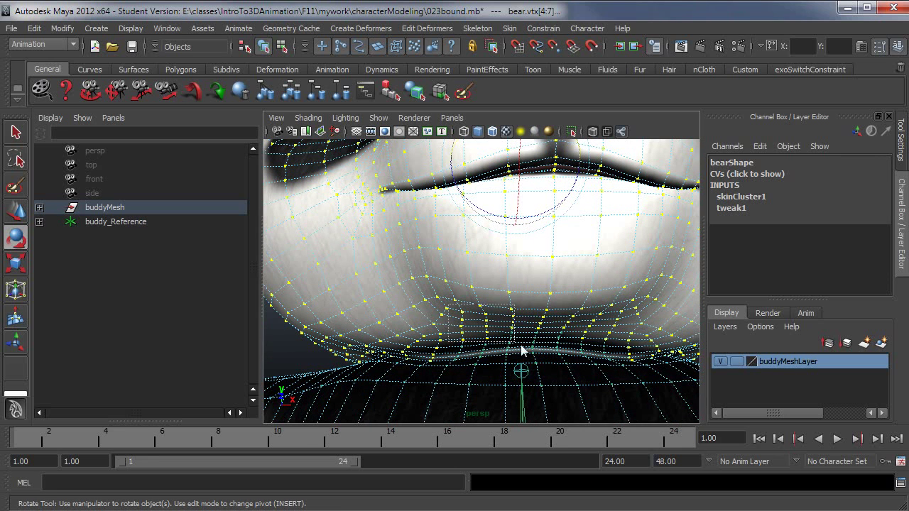
left_click(563, 358)
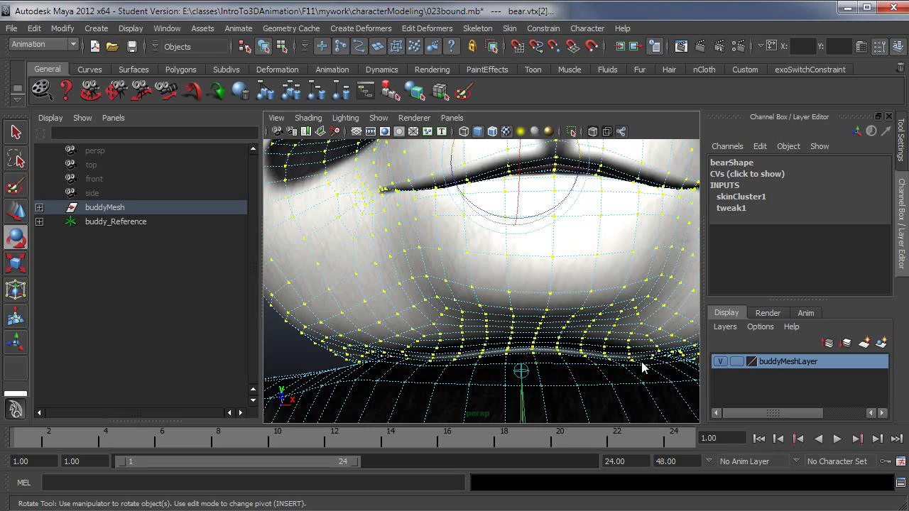
left_click_drag(644, 367, 633, 384, "shift")
scroll(540, 388, "down", 5)
left_click_drag(497, 385, 484, 411, "alt")
- Open the Component Editor's per-vertex skin weights table and move it clear of the viewport
key("q")
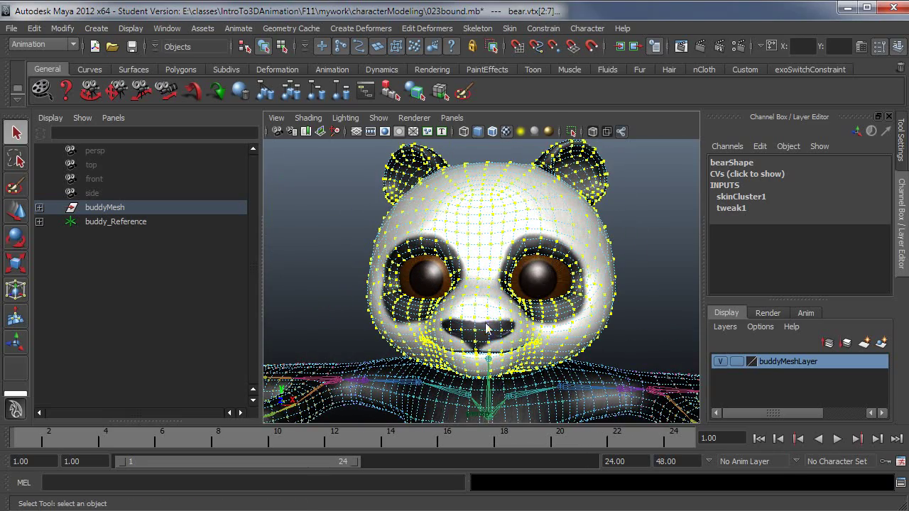
left_click(167, 29)
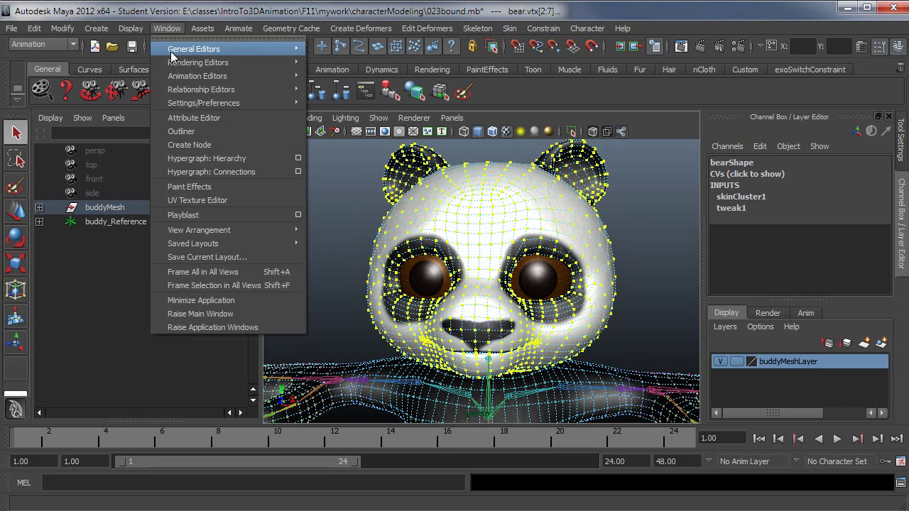
mouse_move(177, 49)
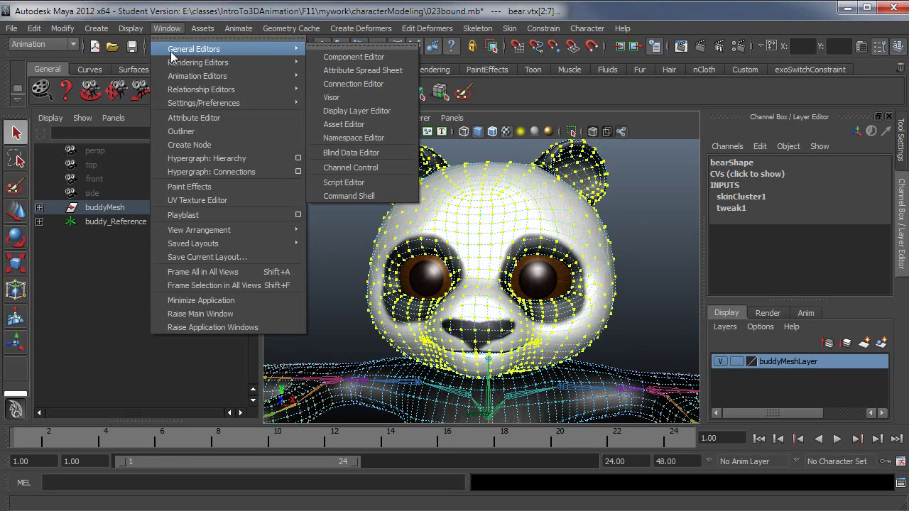
left_click(338, 54)
left_click_drag(409, 53, 385, 54)
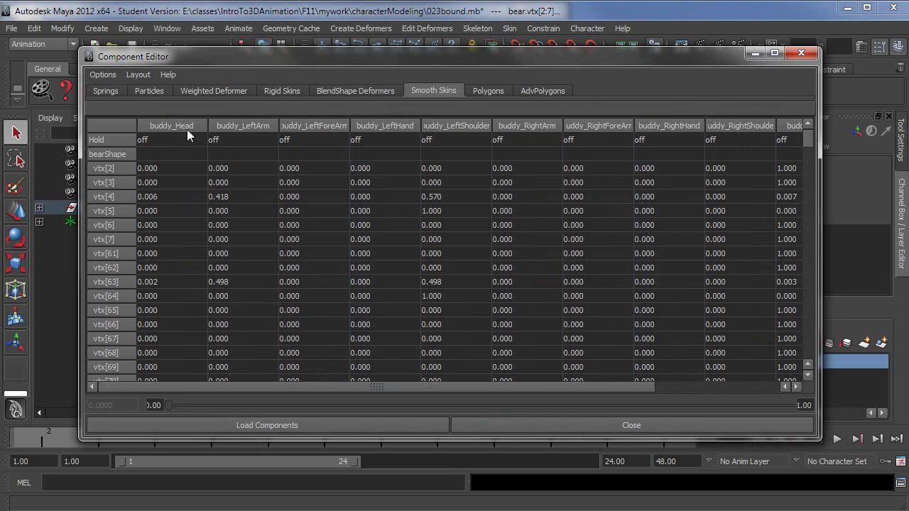
left_click_drag(263, 58, 321, 69)
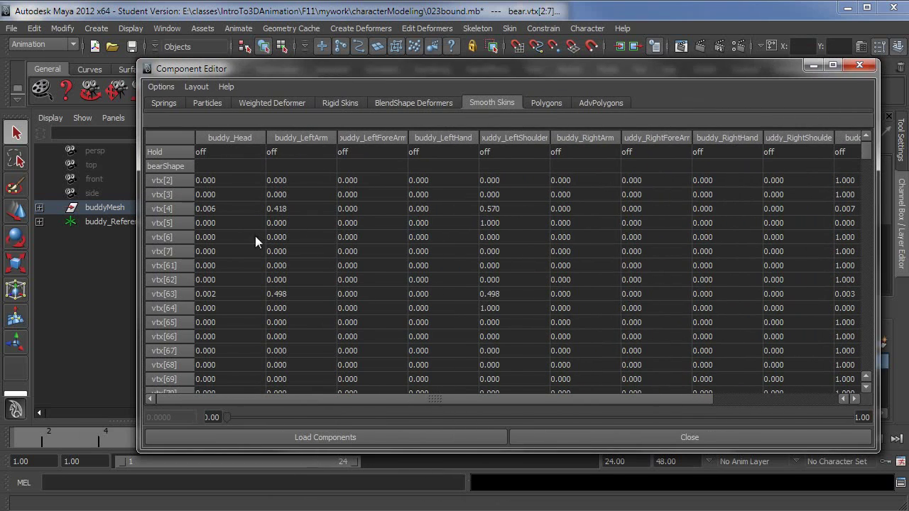
- Set the whole buddy_Head column, vtx[2] to vtx[3941], to weight 1 and close the editor
left_click(228, 180)
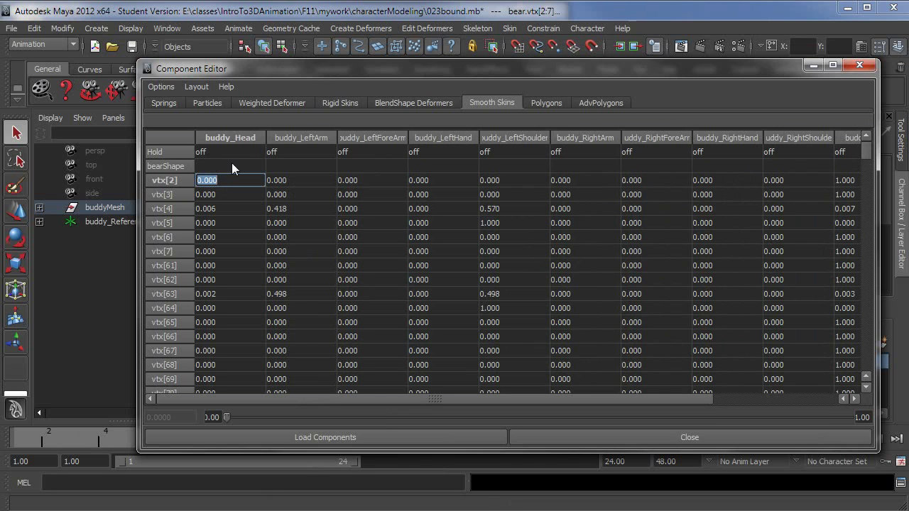
left_click_drag(864, 154, 867, 387)
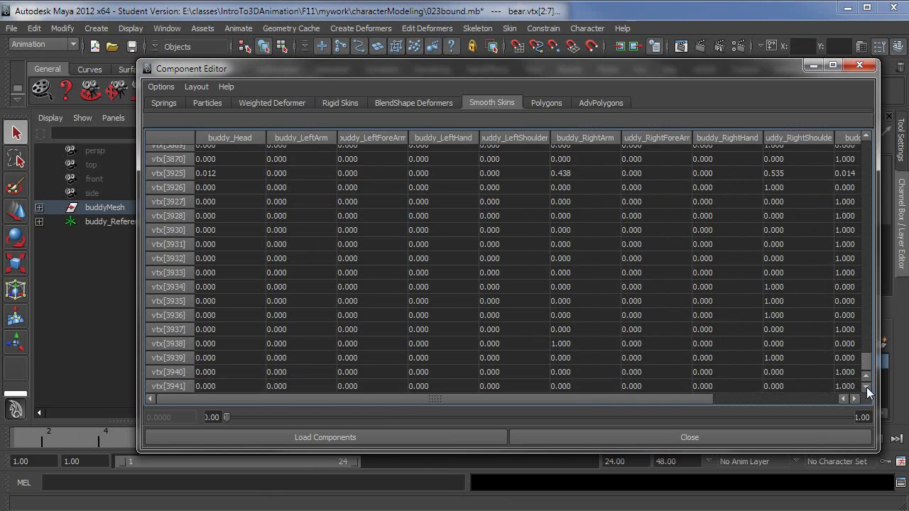
left_click(215, 386, "shift")
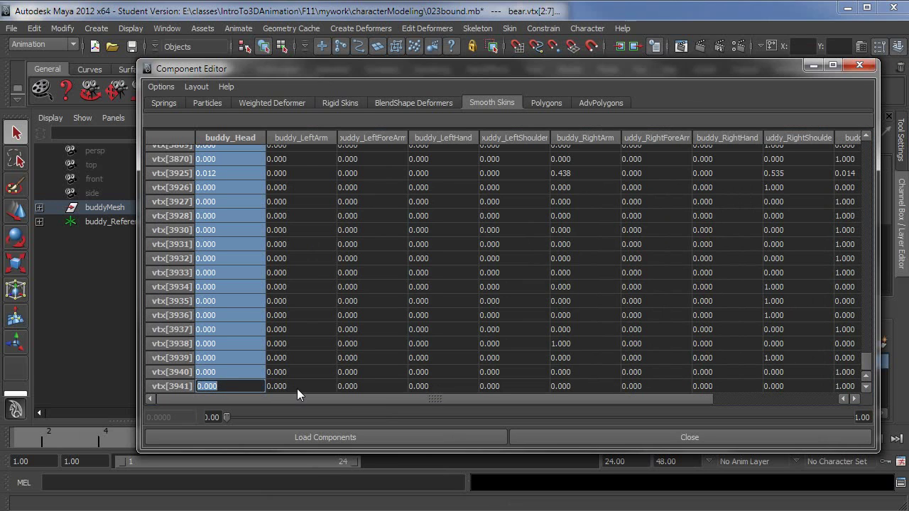
type("1")
key("Return")
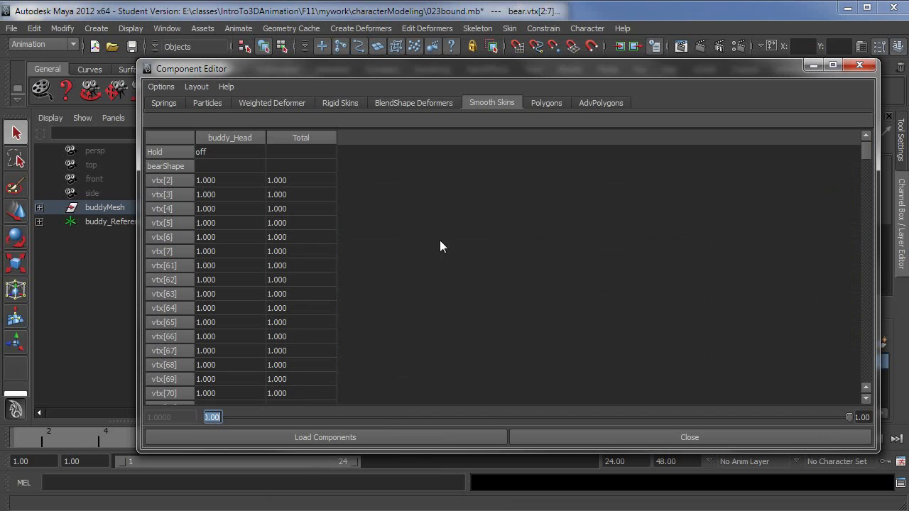
left_click(159, 89)
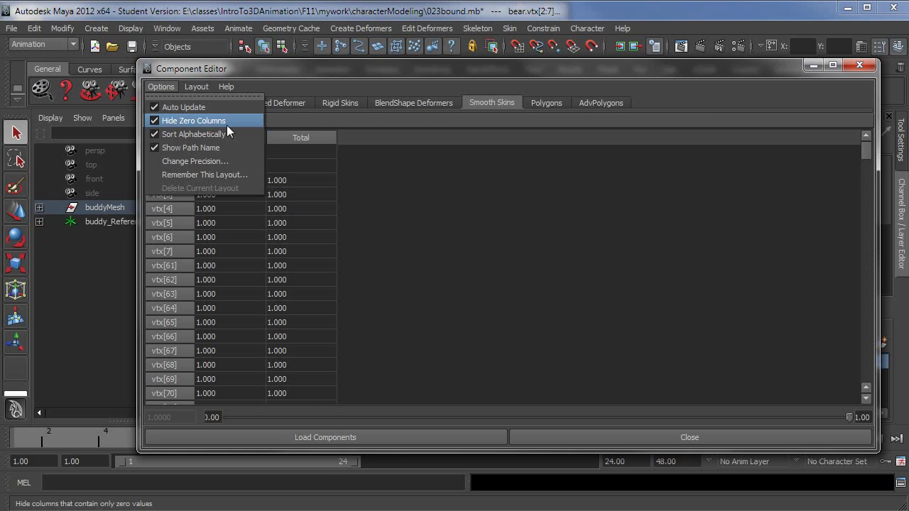
left_click(171, 88)
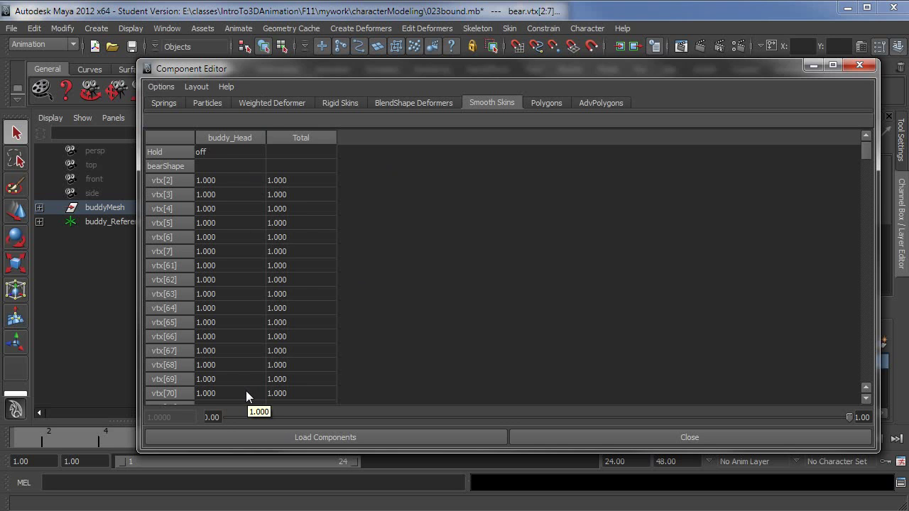
left_click(866, 69)
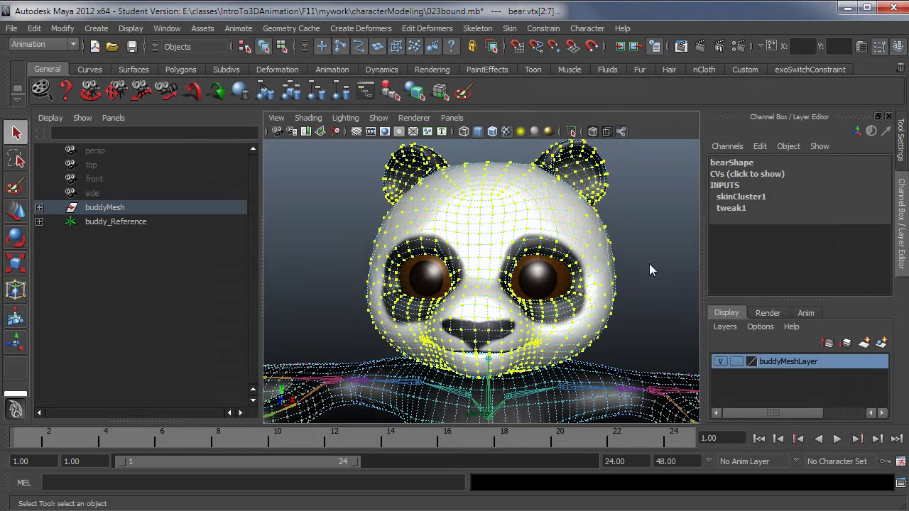
- Return the mesh to object mode and tilt buddy_Head to check the new head weights, then undo
key("F8")
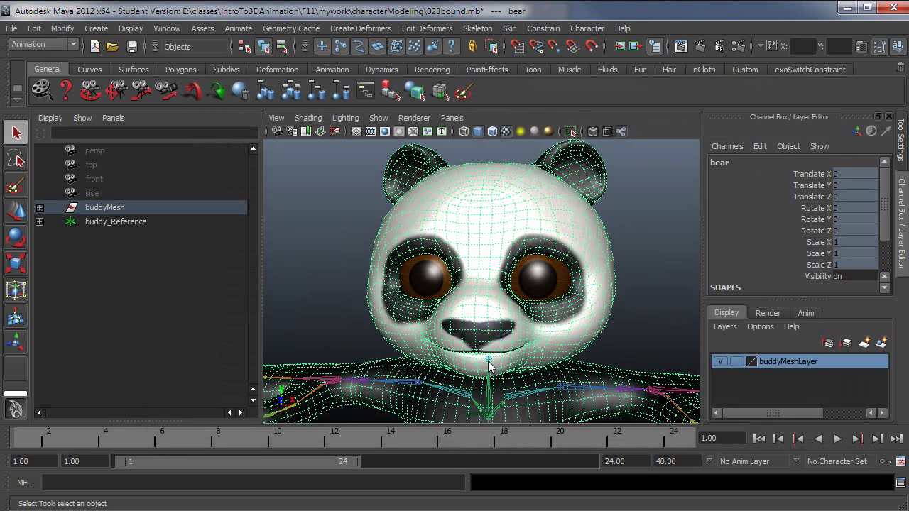
left_click(489, 360)
key("e")
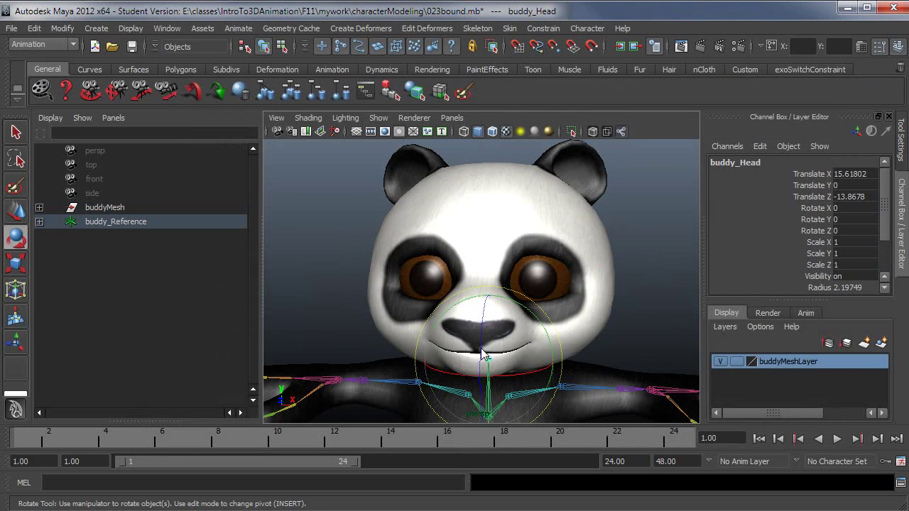
mouse_move(488, 346)
left_mouse_down()
mouse_move(483, 365)
mouse_move(491, 331)
mouse_move(481, 376)
mouse_move(497, 334)
mouse_move(486, 371)
mouse_move(488, 339)
mouse_move(500, 357)
left_mouse_up()
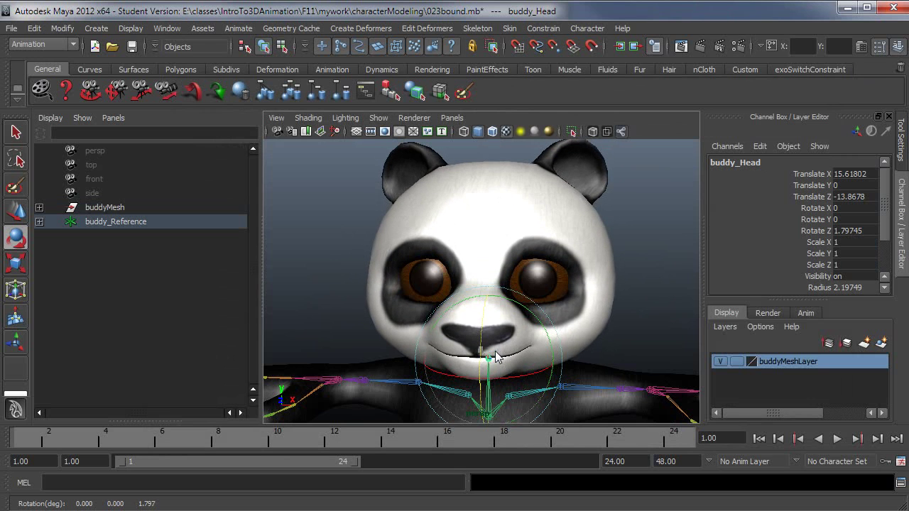
key("ctrl+z")
- Turn the head sideways and inspect it from the side, undoing each test rotation
left_click_drag(527, 313, 469, 340)
key("ctrl+z")
key("ctrl+z")
key("ctrl+z")
scroll(469, 334, "up", 5)
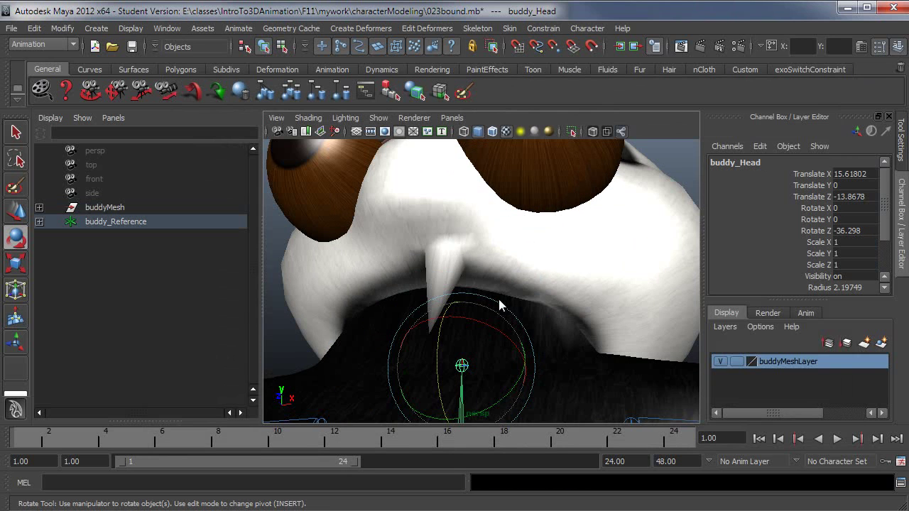
left_click_drag(515, 330, 579, 332, "alt")
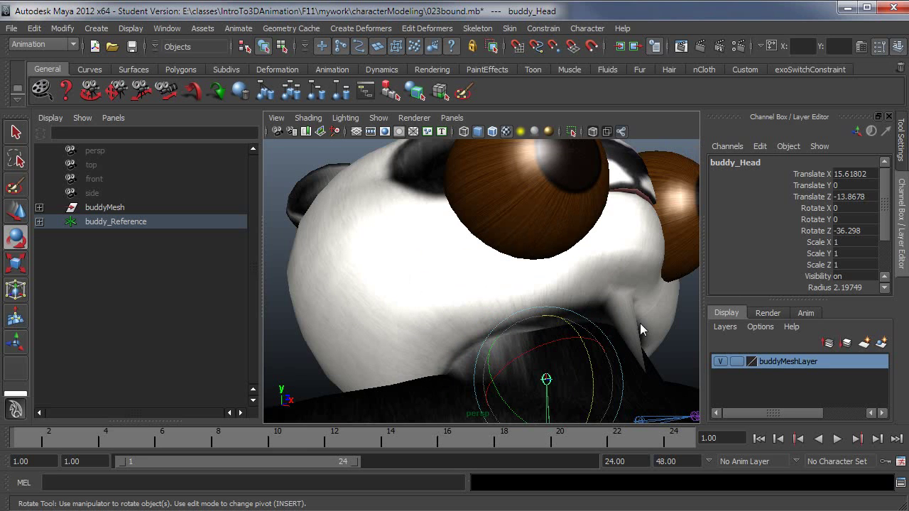
key("ctrl+z")
key("ctrl+z")
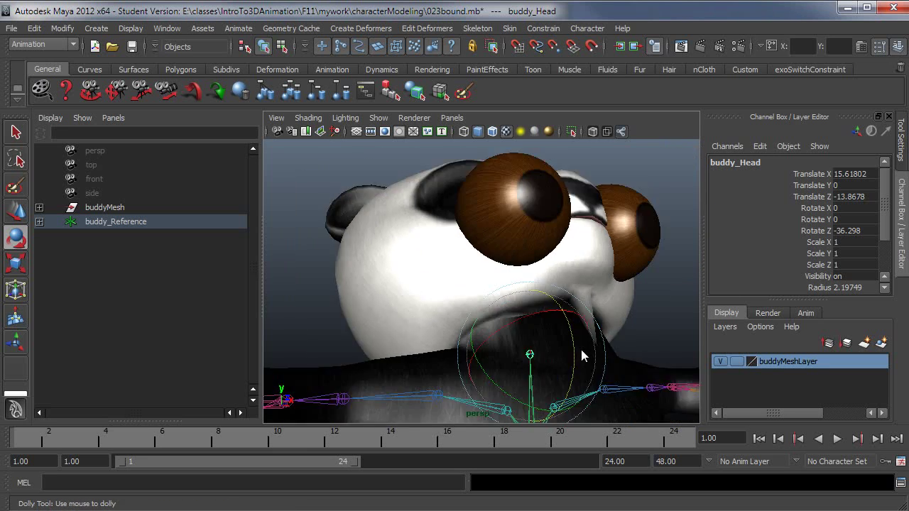
left_click_drag(615, 308, 593, 306, "alt")
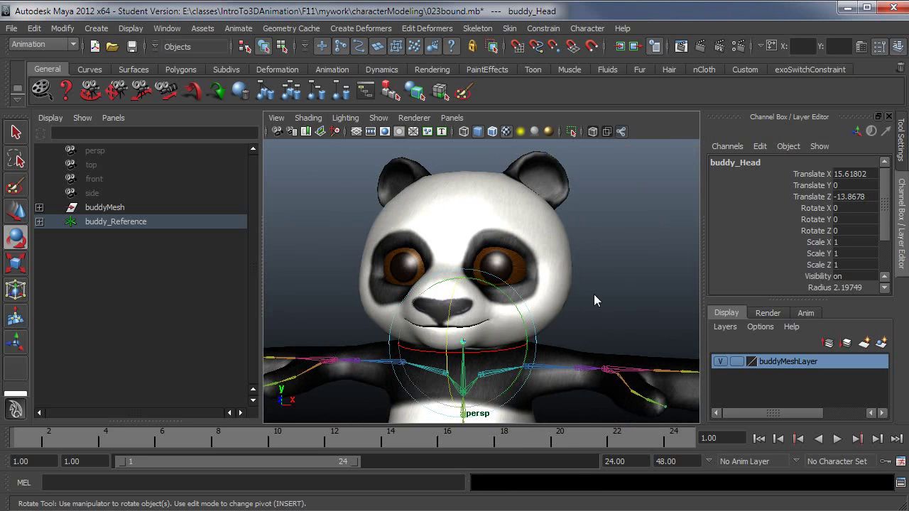
- Parent leftEye and rightEye under the buddy_Head joint with Edit > Parent
key("q")
left_click(599, 291)
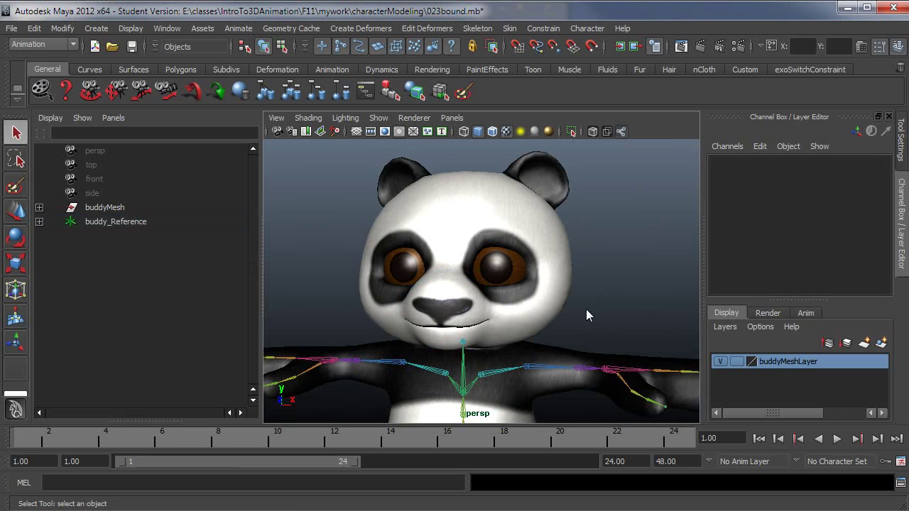
left_click_drag(583, 332, 568, 332, "alt")
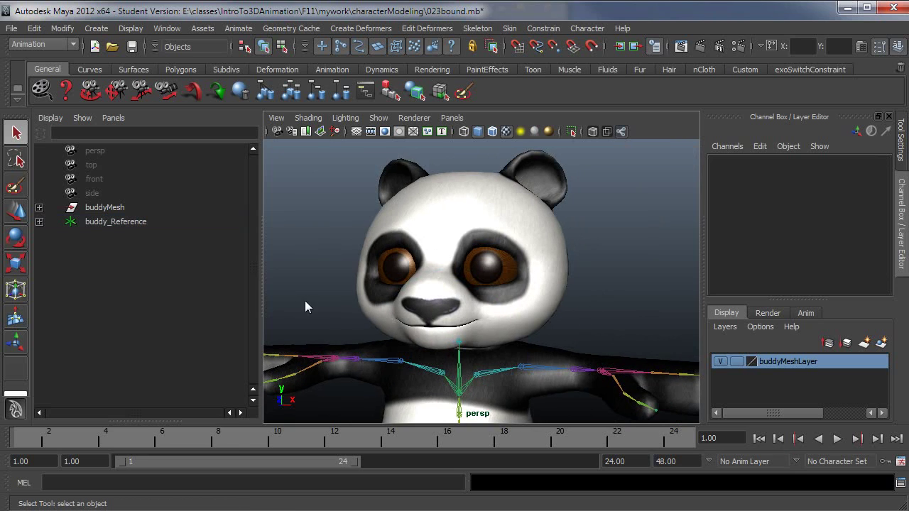
left_click(39, 207)
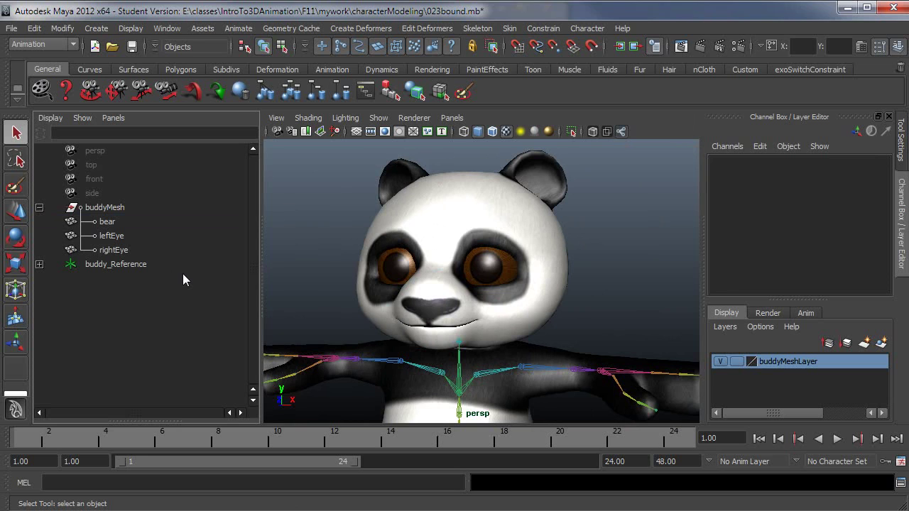
left_click(475, 272)
left_click(392, 269, "shift")
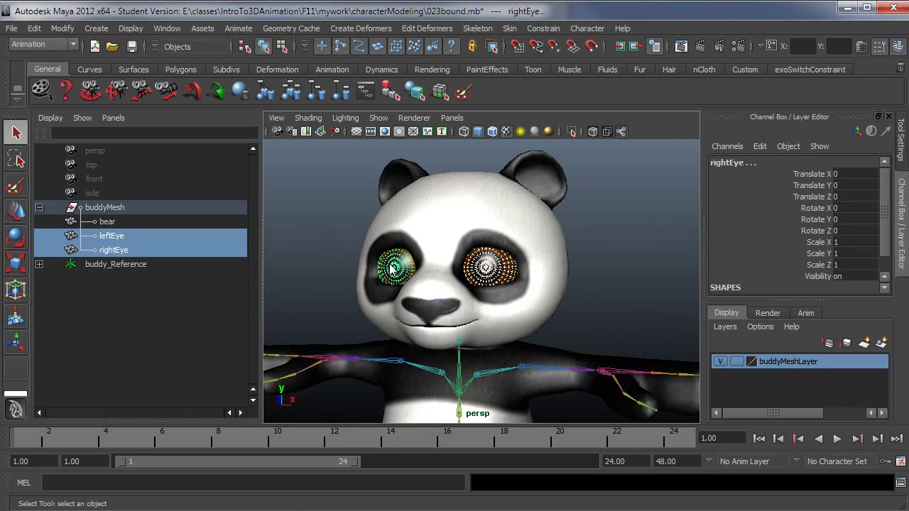
left_click(461, 343, "shift")
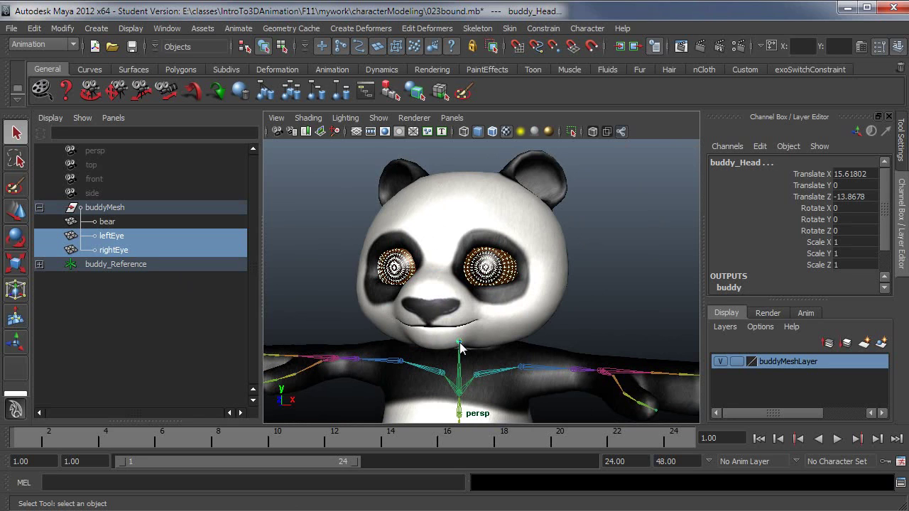
left_click(34, 29)
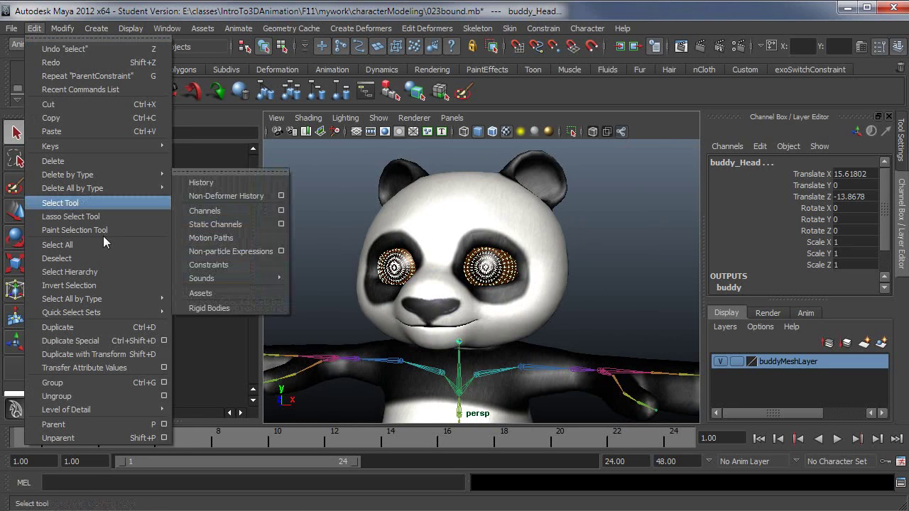
left_click(111, 427)
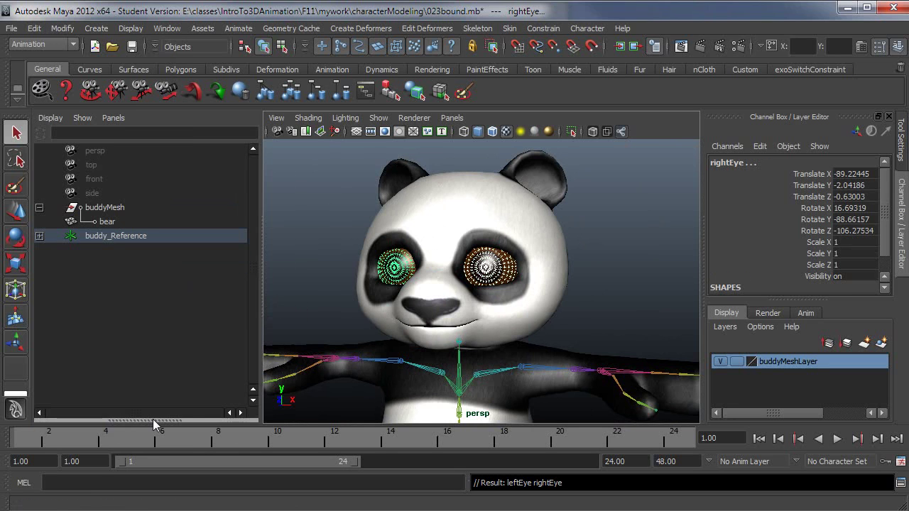
- Rotate and roll buddy_Head to check the eyes follow, undoing each test
left_click(628, 276)
left_click(460, 347)
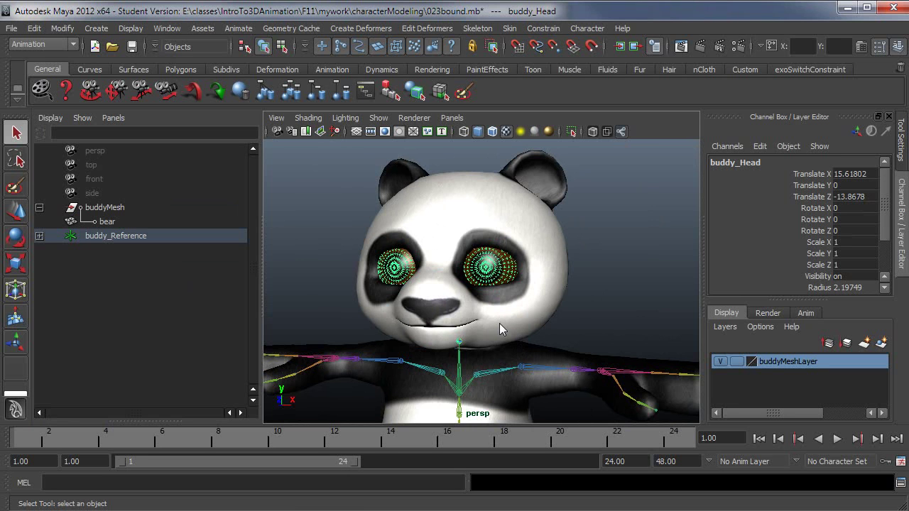
key("e")
left_click_drag(495, 294, 490, 314)
key("ctrl+z")
left_click_drag(440, 327, 573, 310)
key("ctrl+z")
- Undo back past the Parent so both eyes return to buddyMesh
left_click(590, 300)
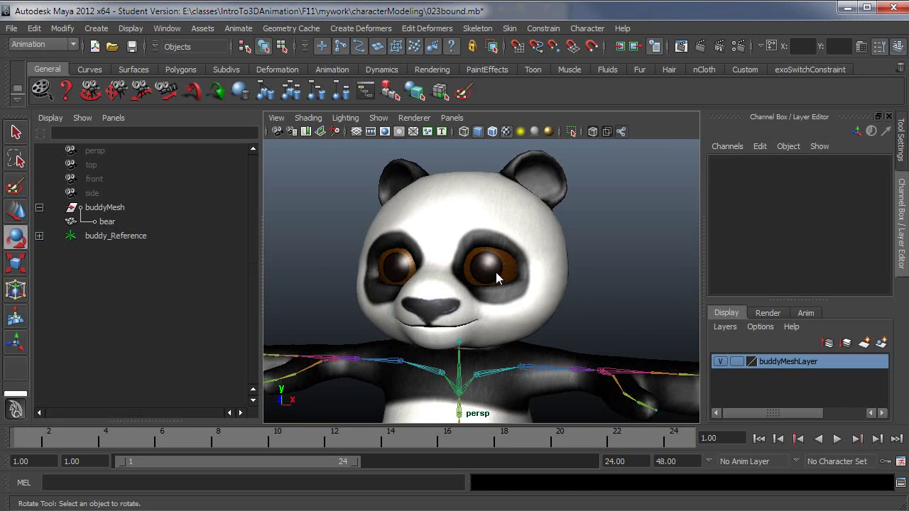
left_click(496, 272)
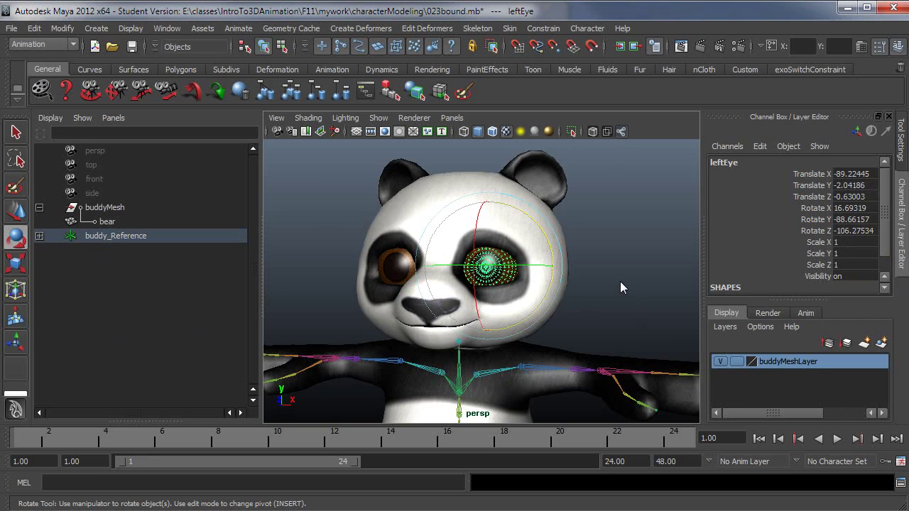
key("ctrl+z")
key("ctrl+z")
key("ctrl+z")
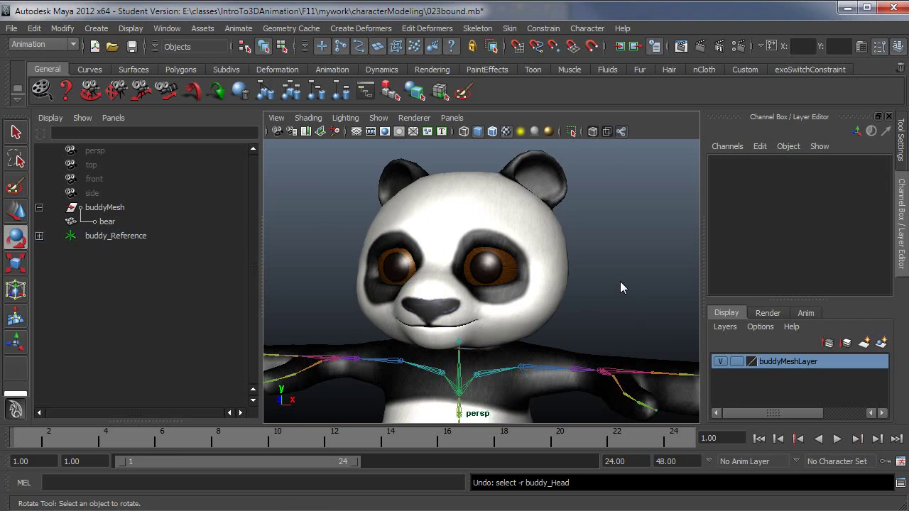
key("ctrl+z")
key("ctrl+z")
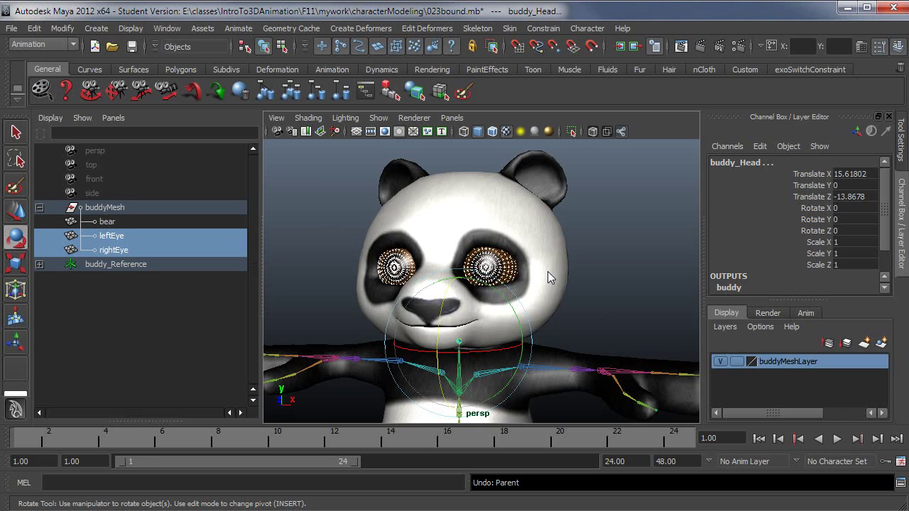
left_click(576, 292)
key("q")
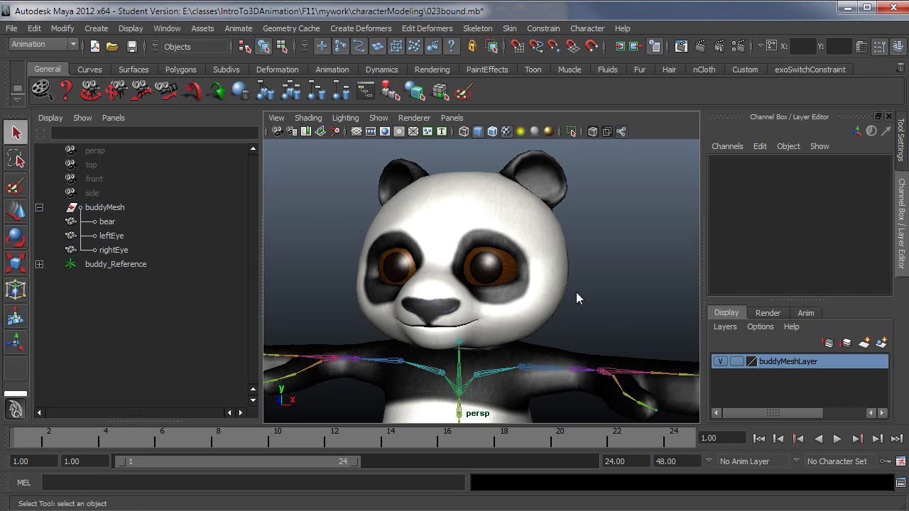
left_click(506, 279)
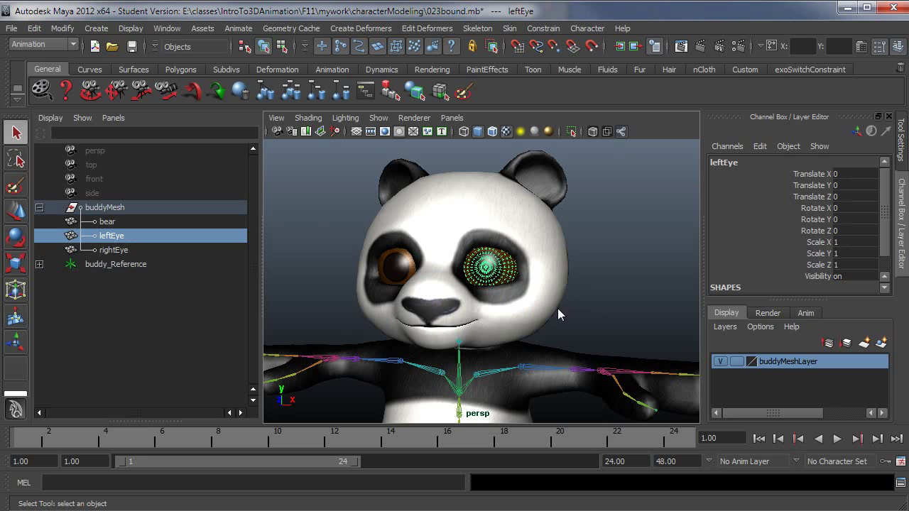
left_click_drag(592, 328, 564, 330, "alt")
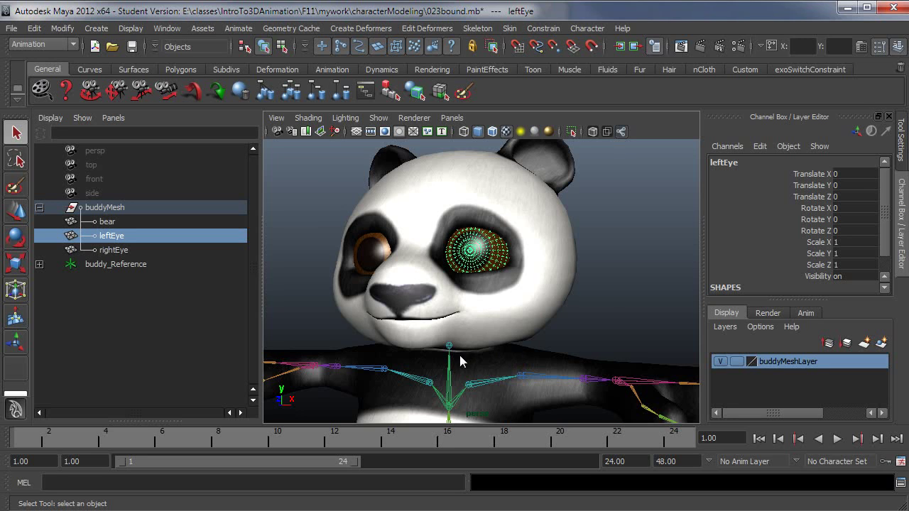
left_click(609, 313)
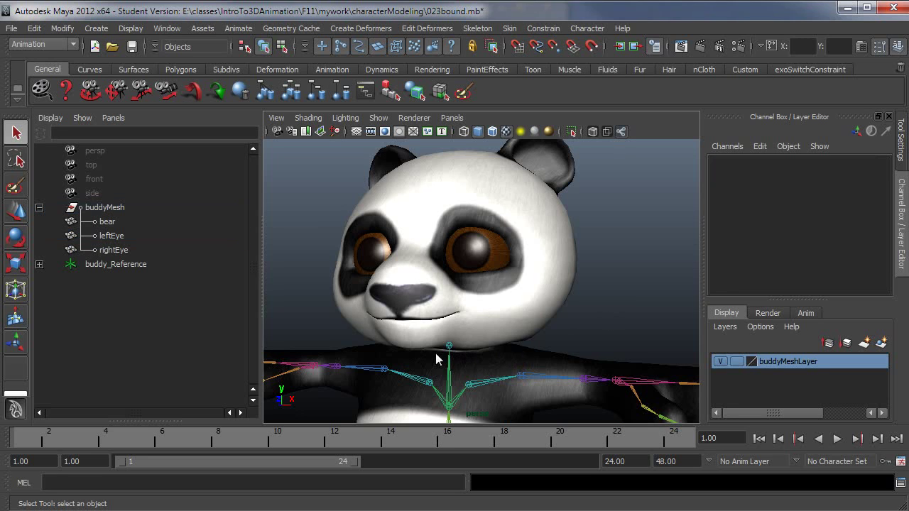
- Group leftEye on its own and name the group leftEyeParentGroup
left_click(114, 240)
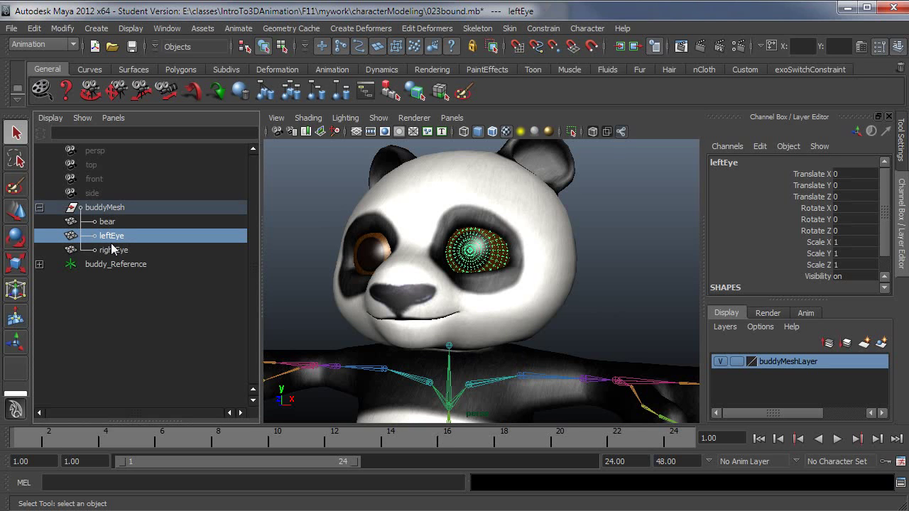
left_click(35, 28)
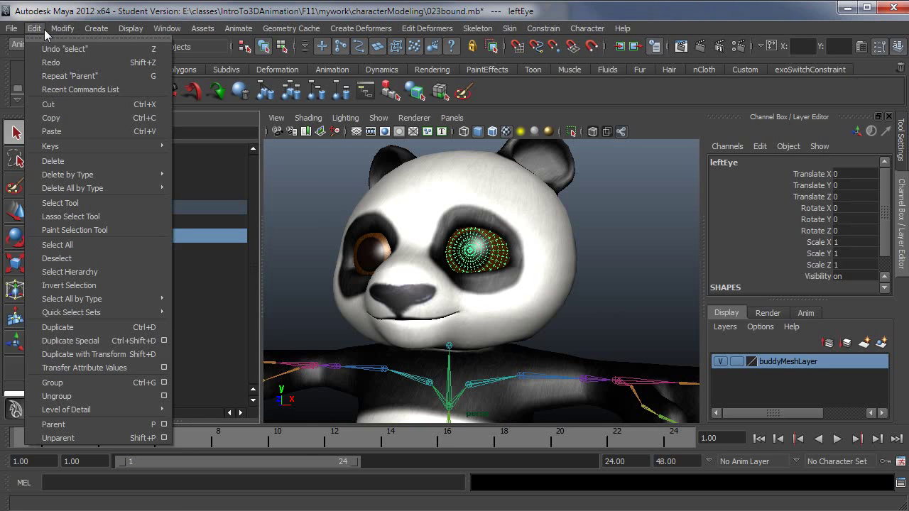
left_click(113, 388)
double_click(110, 251)
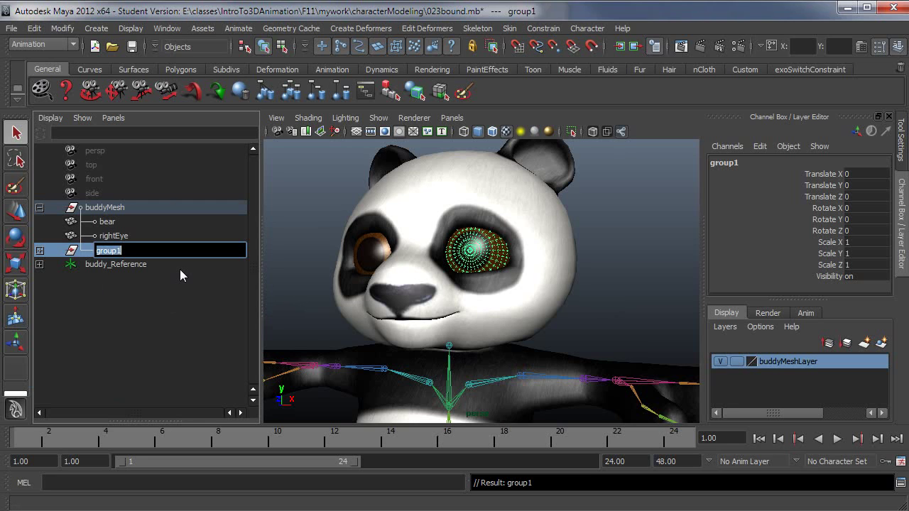
type("leftEyeParentGroup")
key("Return")
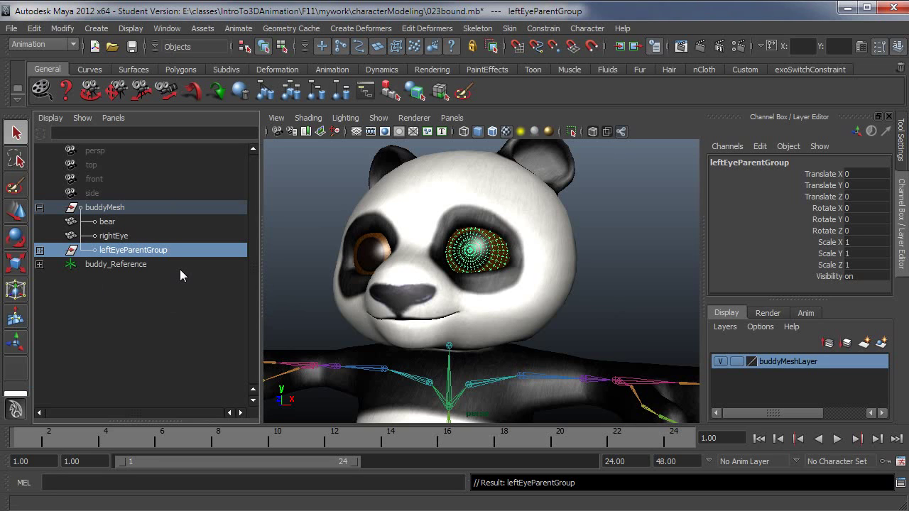
- Group rightEye on its own and name the group rightEyeParentGroup
left_click(160, 235)
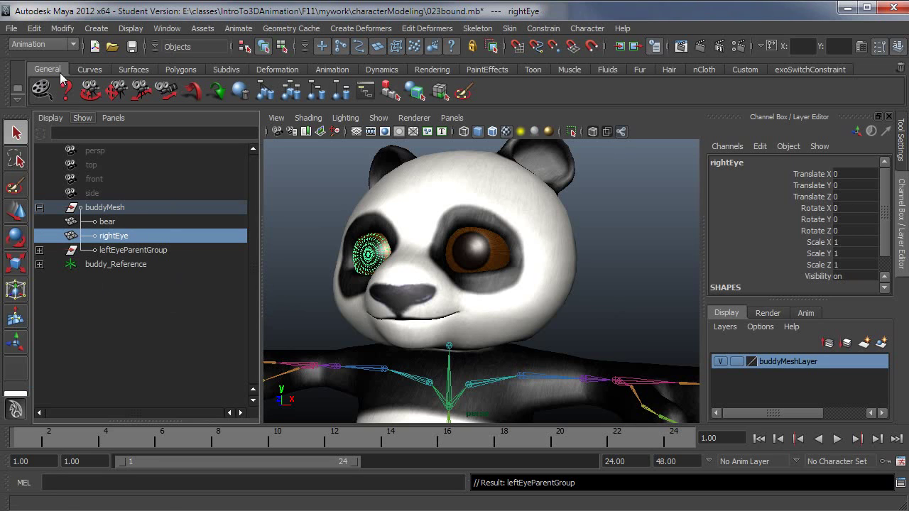
left_click(33, 33)
left_click(94, 384)
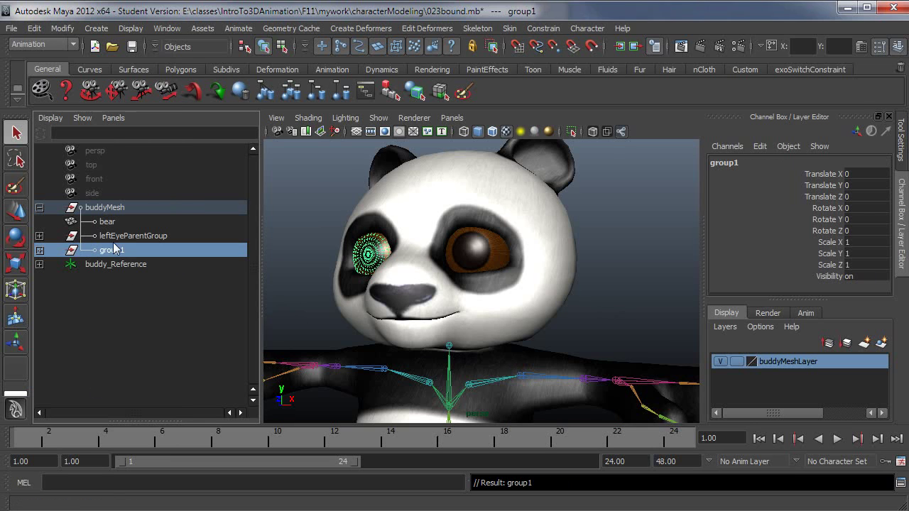
double_click(111, 250)
type("right")
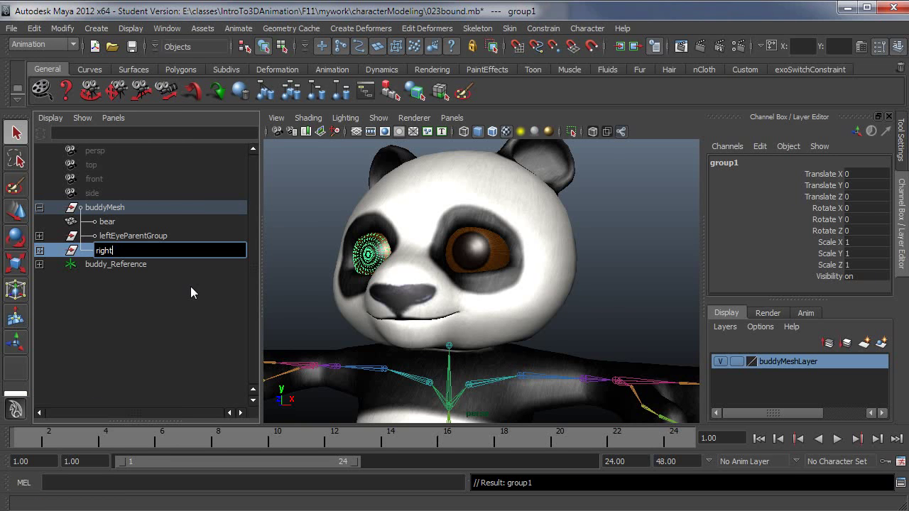
type("EyeParentGroup")
key("Return")
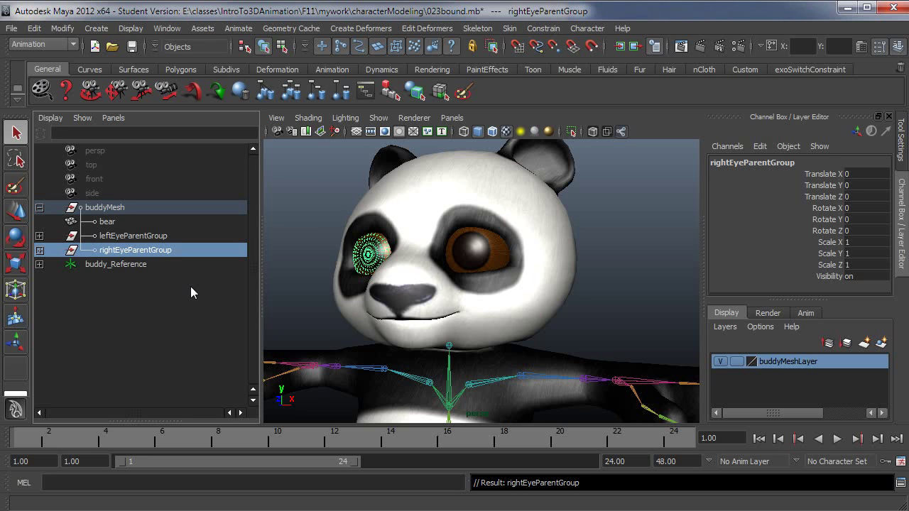
- Parent-constrain rightEyeParentGroup to buddy_Head with Maintain offset on
left_click(464, 352)
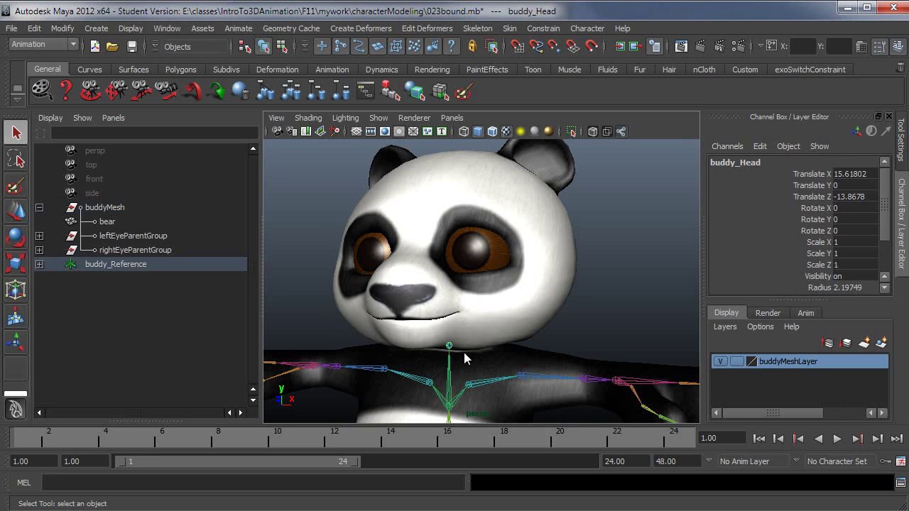
left_click(140, 252)
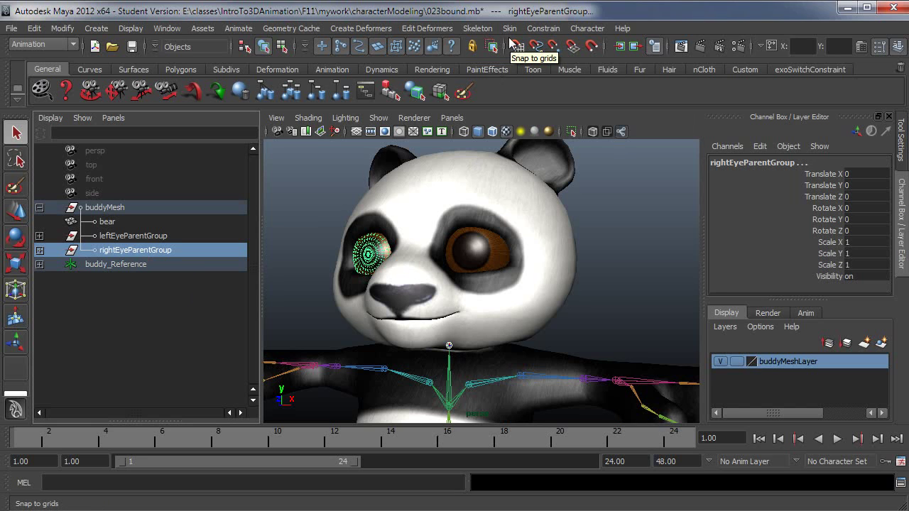
left_click(544, 28)
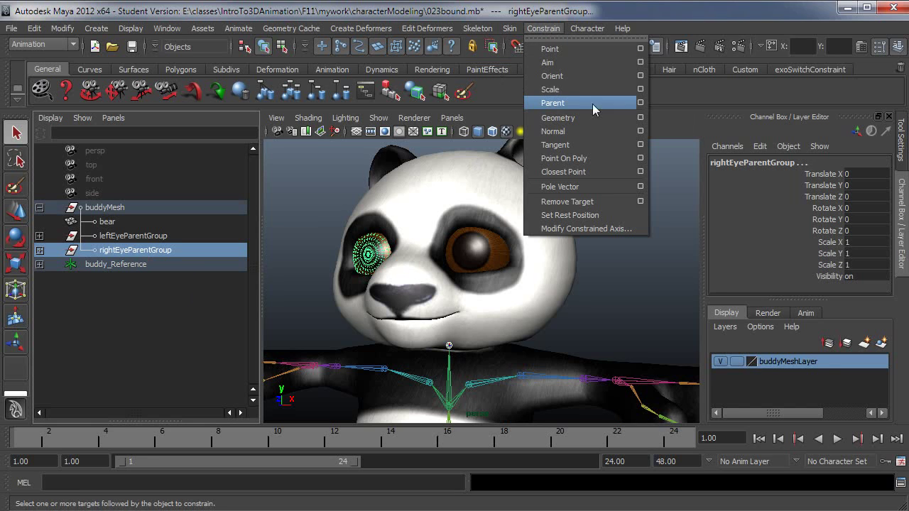
left_click(640, 103)
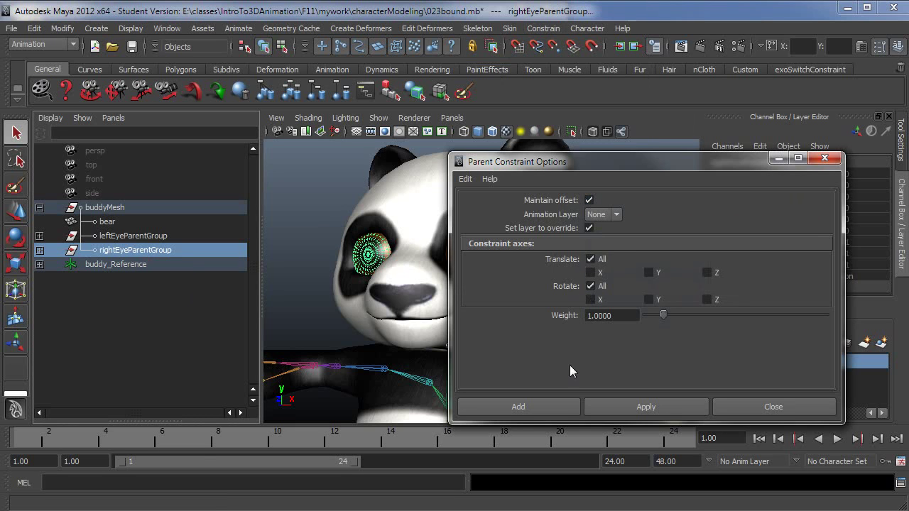
left_click(548, 408)
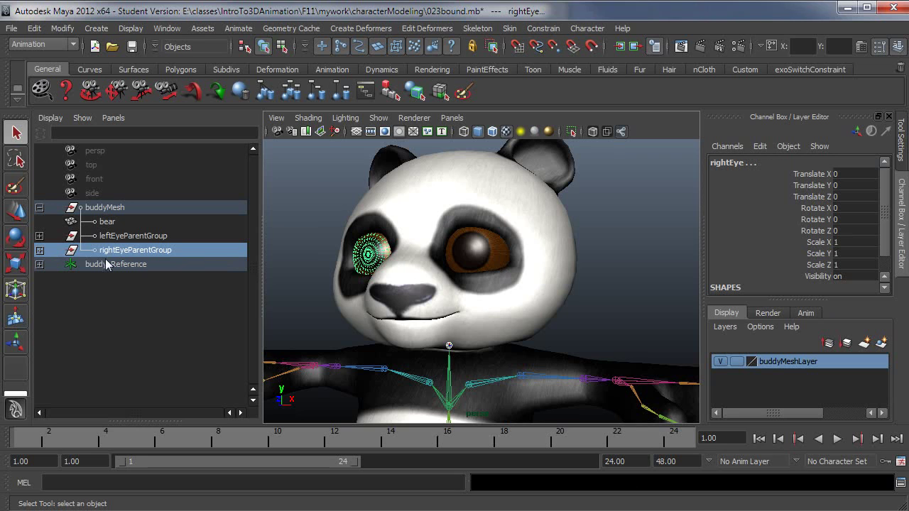
left_click(451, 346)
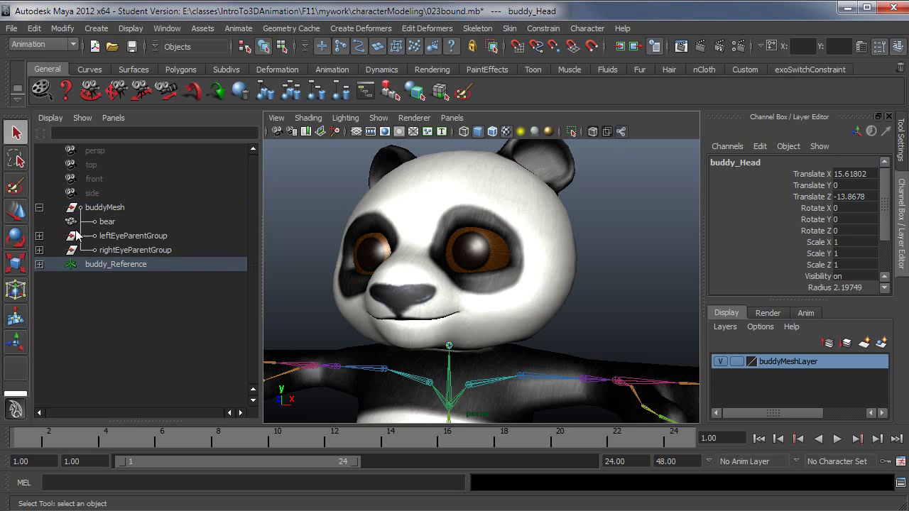
- Parent-constrain leftEyeParentGroup to the selected buddy_Head joint
left_click(105, 235)
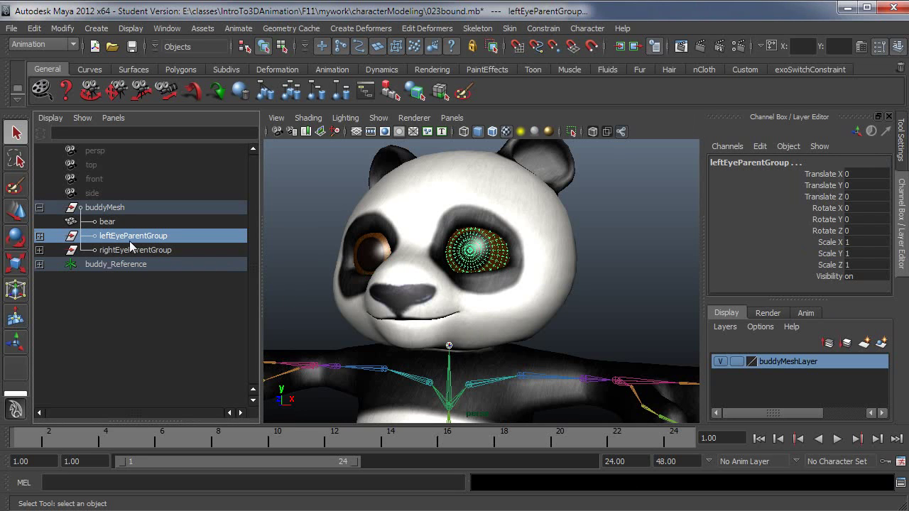
left_click(543, 29)
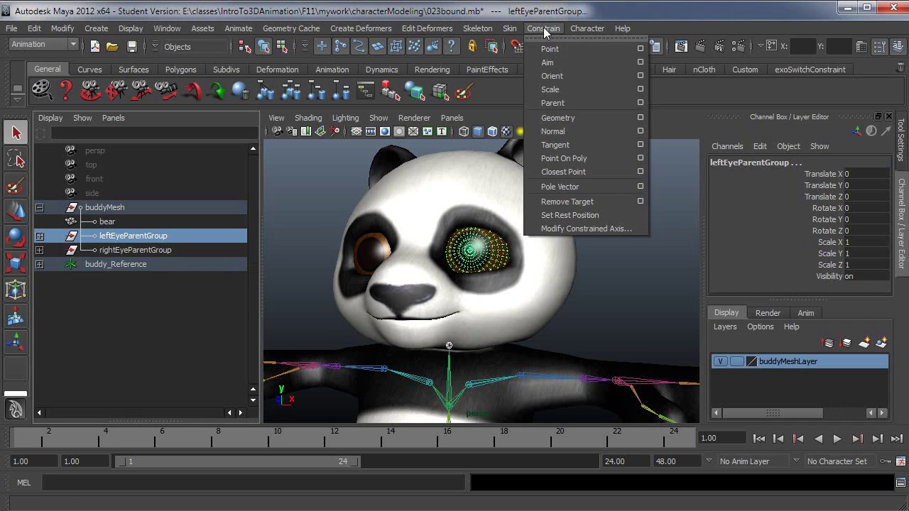
left_click(571, 103)
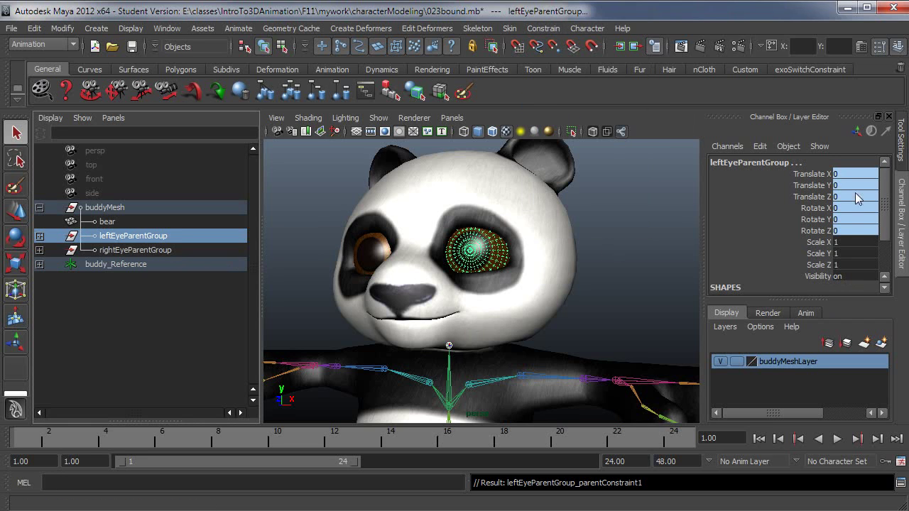
- Check the eyes and expand rightEyeParentGroup to inspect the rightEye inside it
left_click(496, 262)
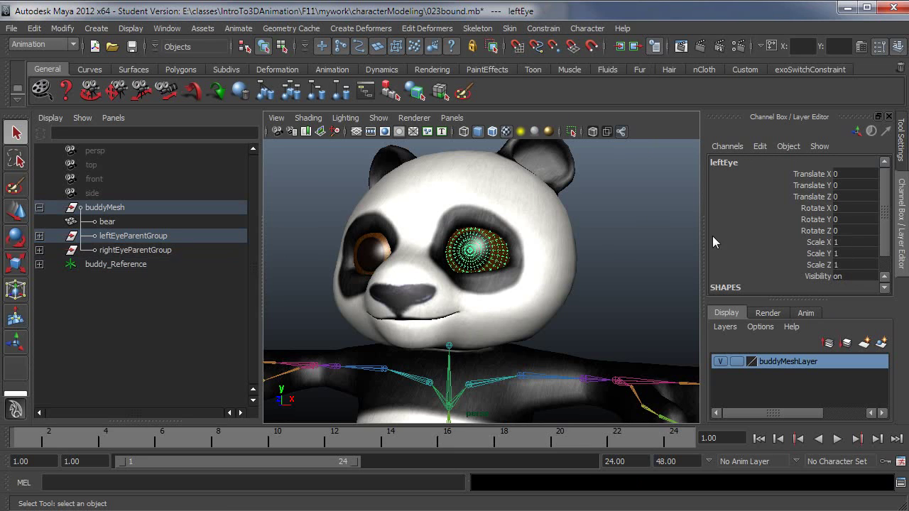
left_click(367, 257)
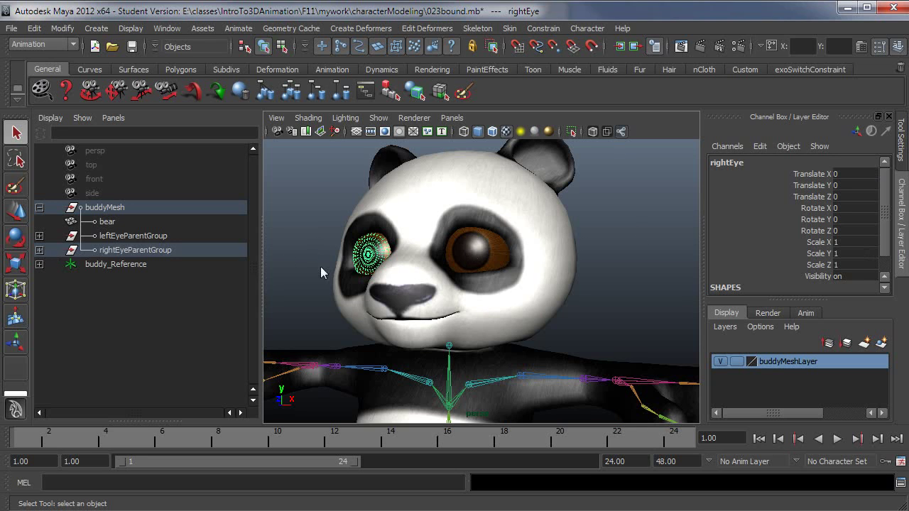
left_click(39, 250)
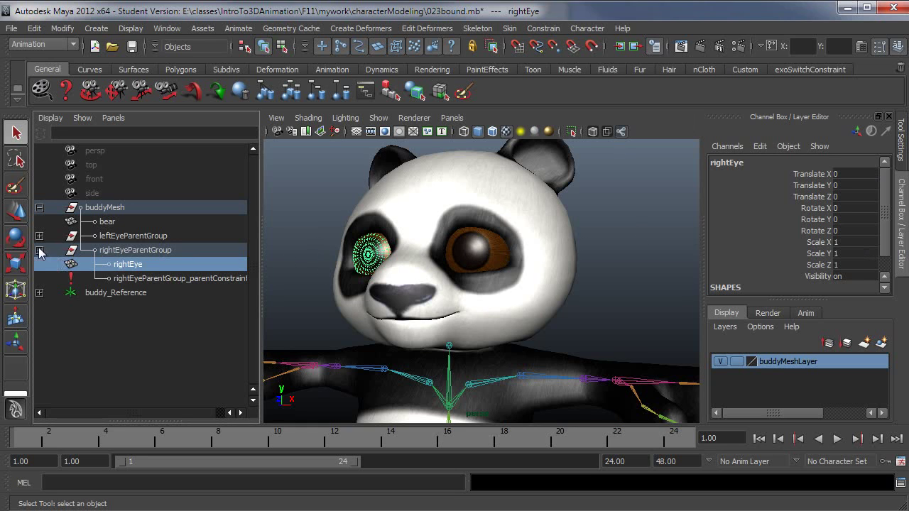
left_click(136, 252)
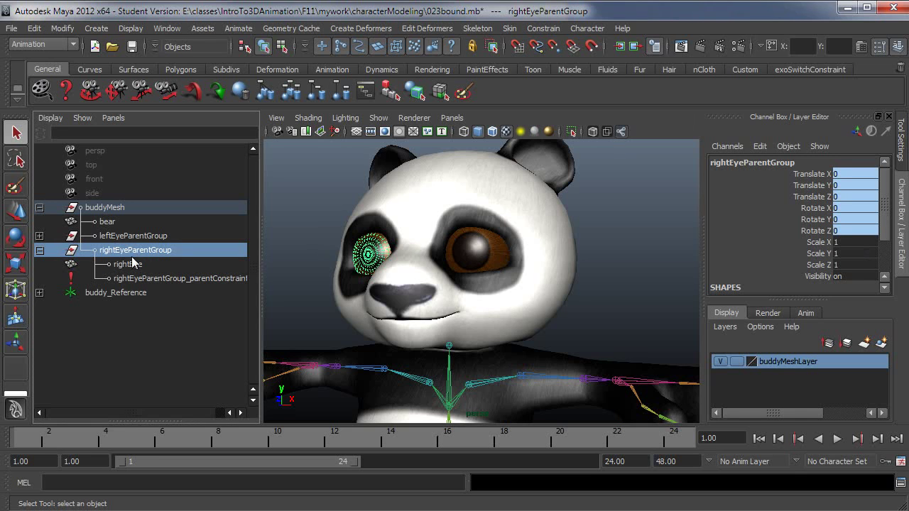
left_click(129, 267)
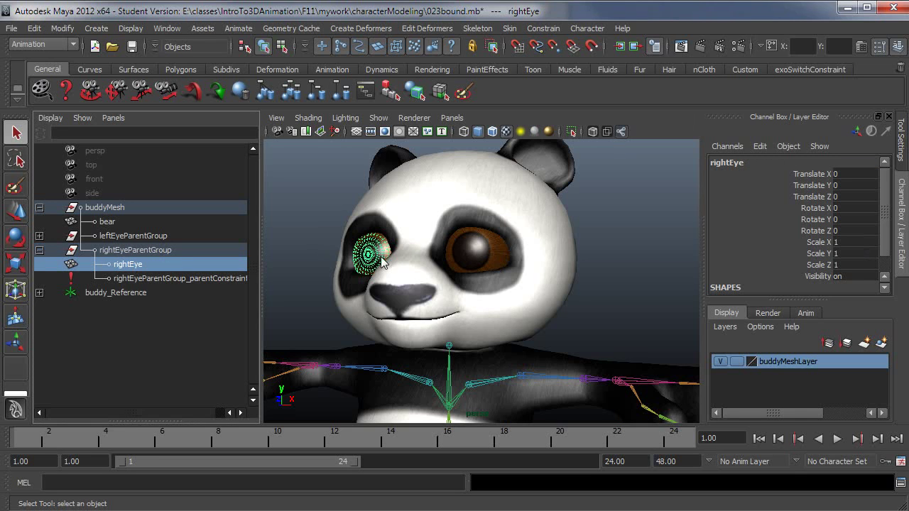
- Rotate buddy_Head to confirm both eyes follow, then undo the rotation
left_click(451, 347)
key("e")
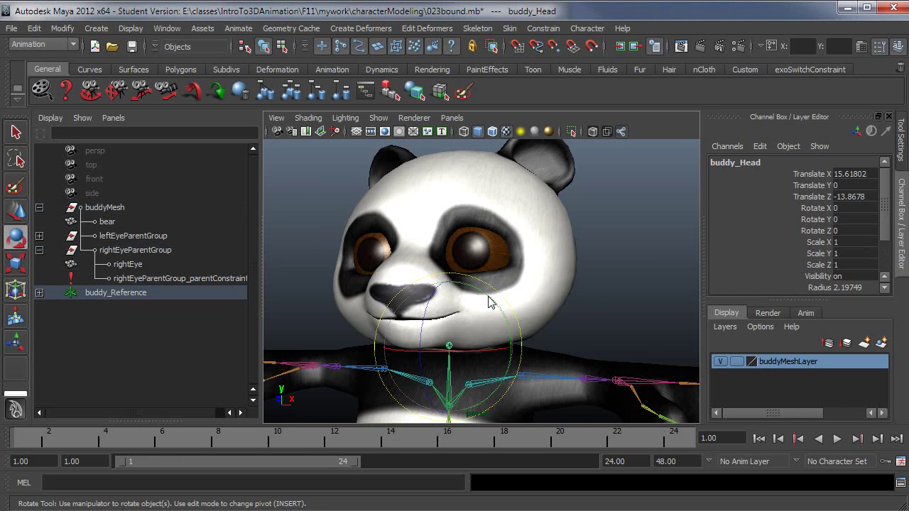
left_click_drag(487, 300, 470, 321)
key("ctrl+z")
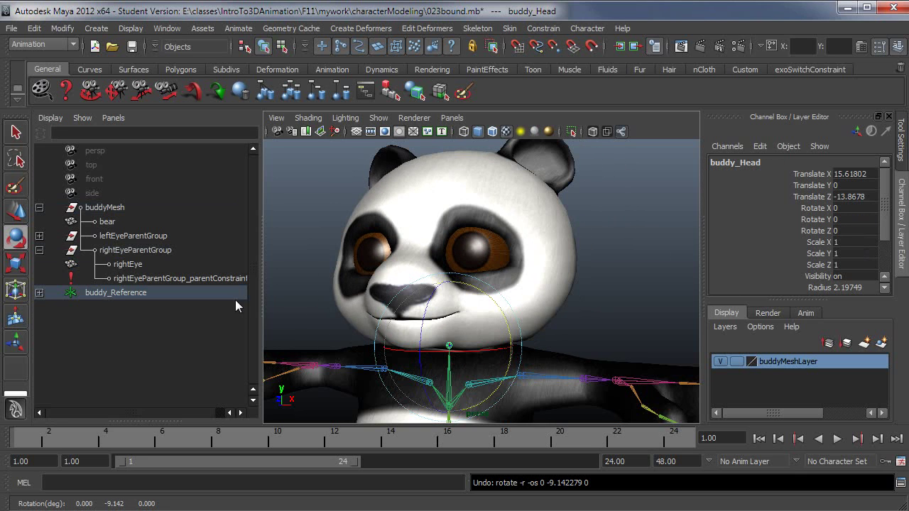
- Collapse rightEyeParentGroup and buddyMesh in the Outliner and clear the selection
left_click(39, 250)
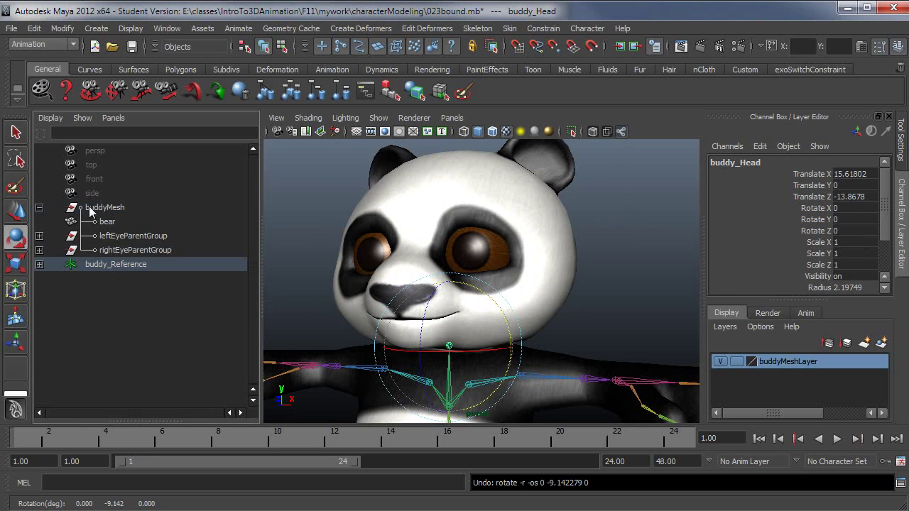
left_click(39, 208)
scroll(600, 300, "down", 3)
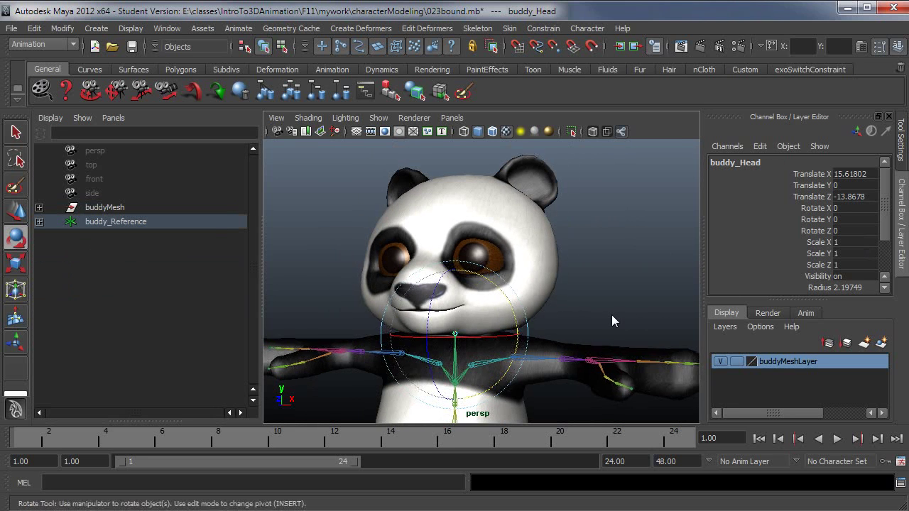
key("q")
left_click(597, 300)
left_click_drag(597, 300, 551, 389, "alt")
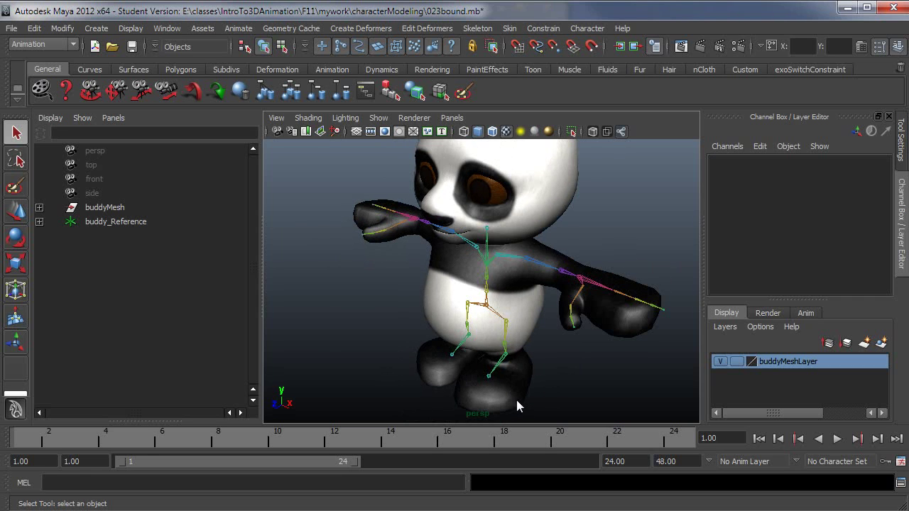
mouse_move(513, 405)
left_mouse_down("alt")
mouse_move(494, 387)
mouse_move(506, 407)
left_mouse_up("alt")
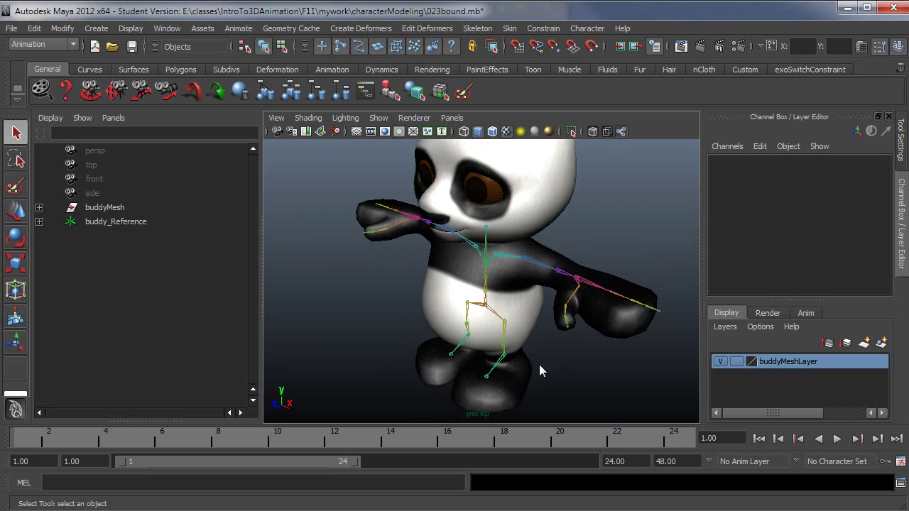
left_click_drag(526, 366, 514, 346, "alt")
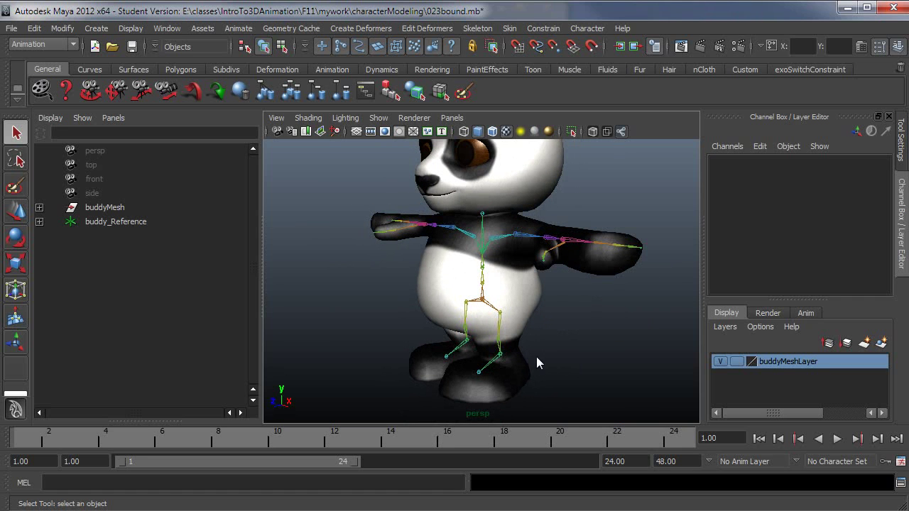
left_click_drag(495, 383, 518, 395, "alt")
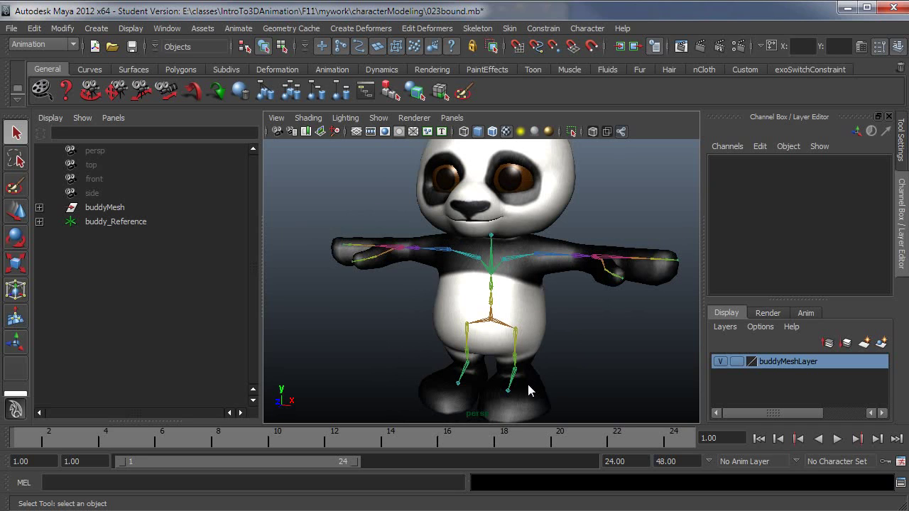
left_click_drag(535, 380, 524, 382, "alt")
left_click_drag(478, 314, 498, 318, "alt")
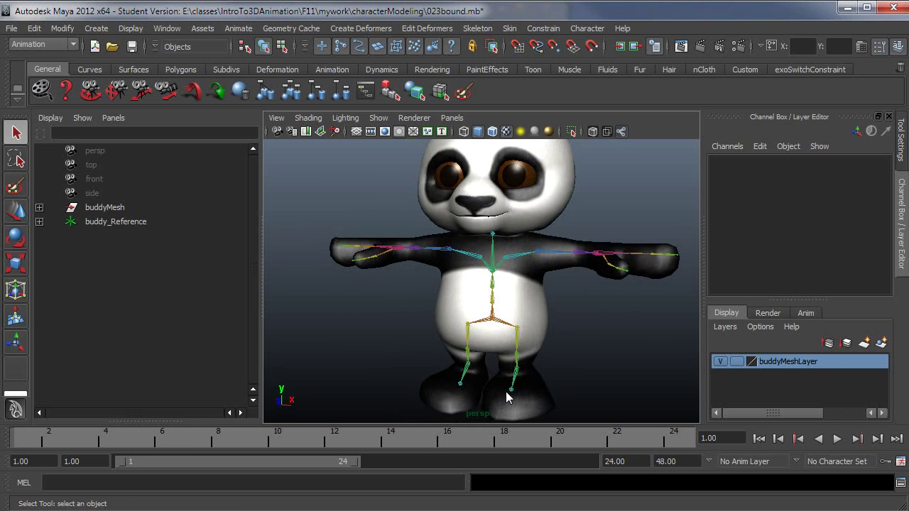
mouse_move(505, 398)
left_mouse_down("alt")
mouse_move(538, 417)
mouse_move(509, 404)
left_mouse_up("alt")
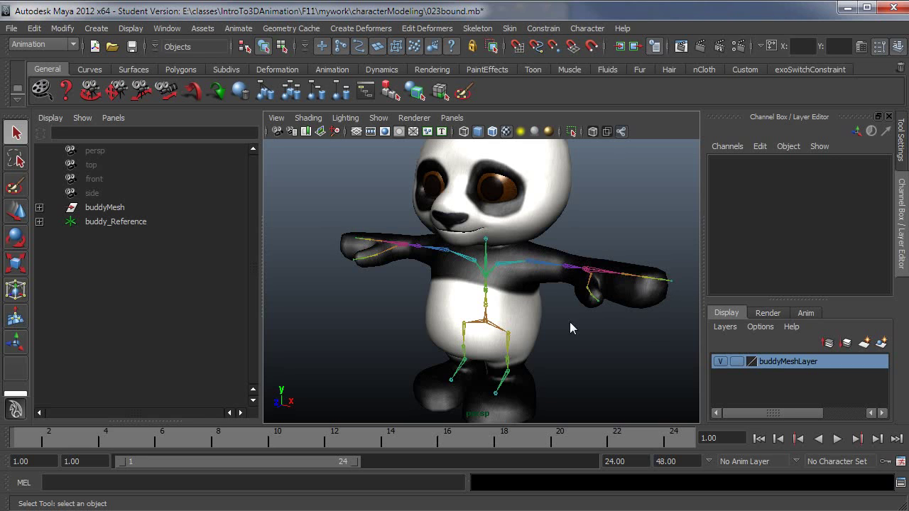
left_click_drag(533, 343, 602, 348, "alt")
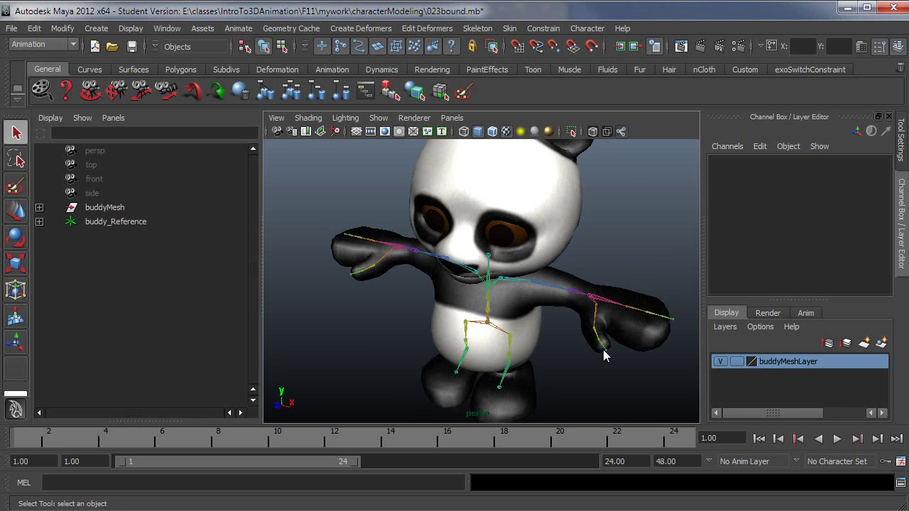
left_click(604, 348)
key("e")
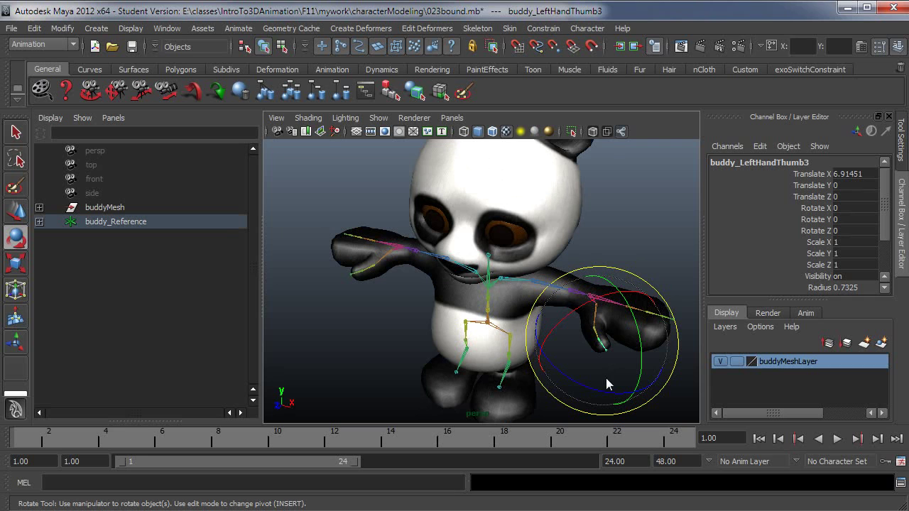
mouse_move(582, 391)
left_mouse_down()
mouse_move(544, 379)
mouse_move(568, 395)
mouse_move(619, 394)
mouse_move(540, 387)
mouse_move(574, 406)
left_mouse_up()
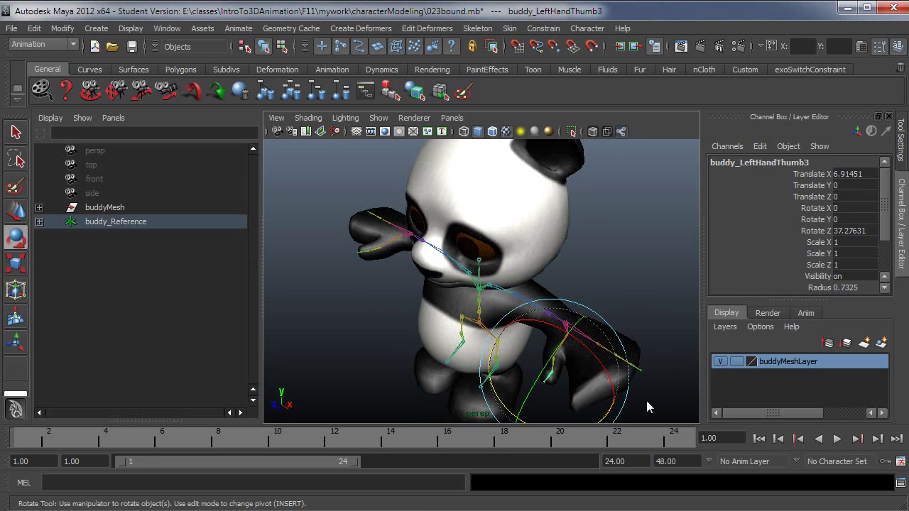
key("ctrl+z")
left_click_drag(643, 344, 619, 375, "alt")
key("q")
left_click(596, 374)
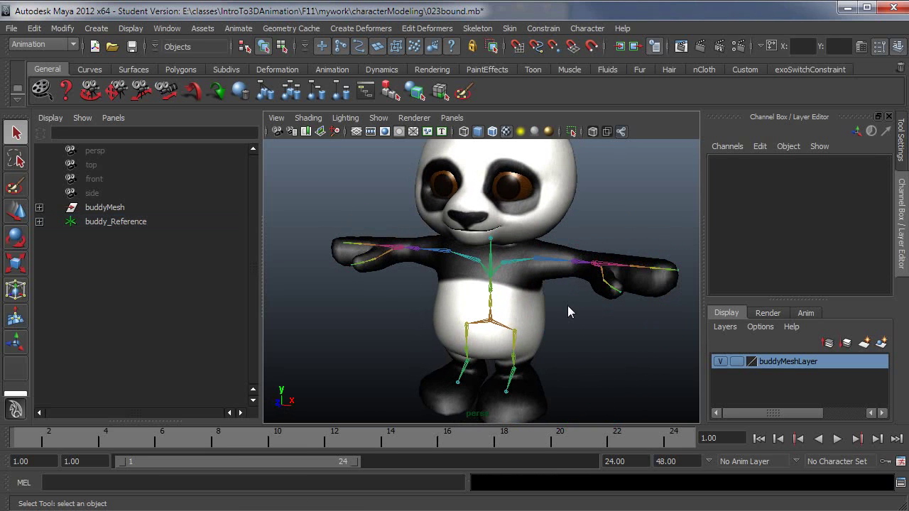
right_click_drag(604, 311, 589, 318, "alt")
left_click_drag(593, 324, 589, 325, "alt")
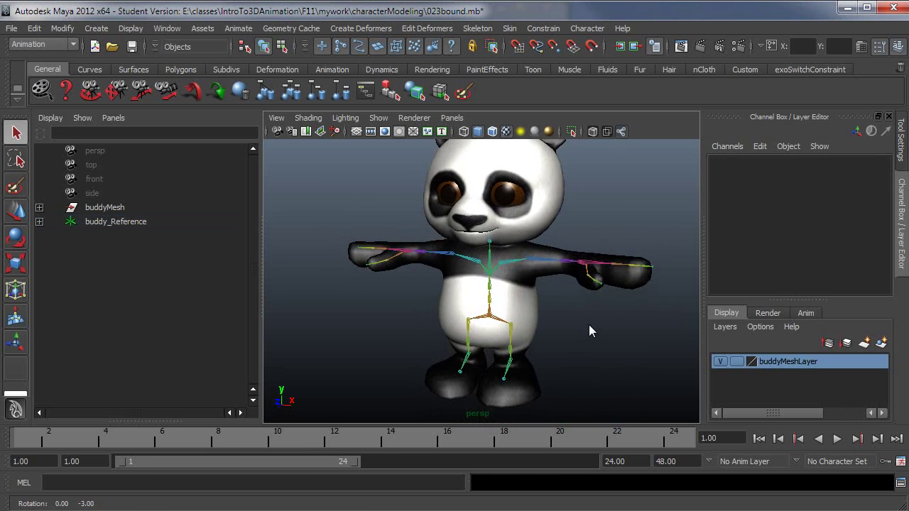